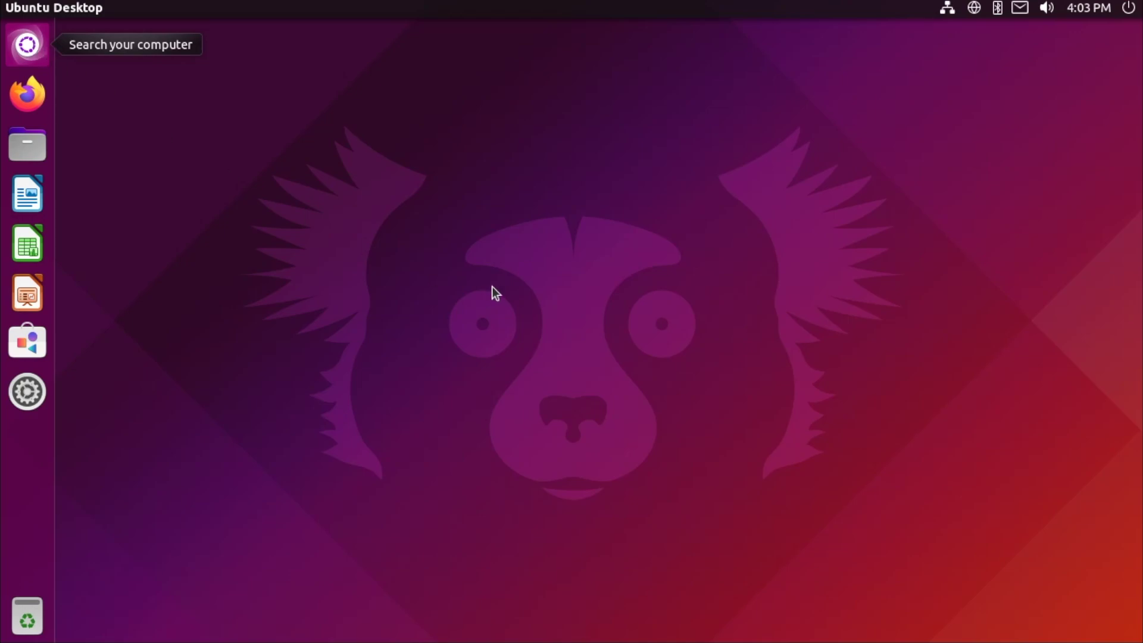
Step: Open the Dash and view the Applications, Files, Videos, Music and Photos lenses, then Home and Music again
{"action": "key", "text": "super"}
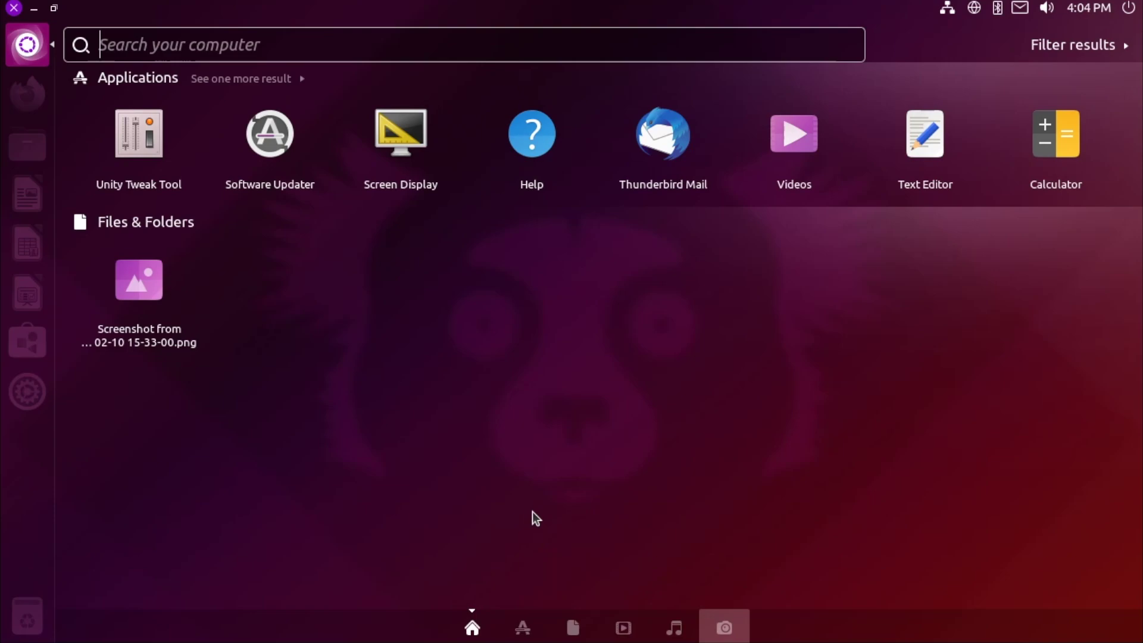
{"action": "left_click", "coordinate": [523, 628]}
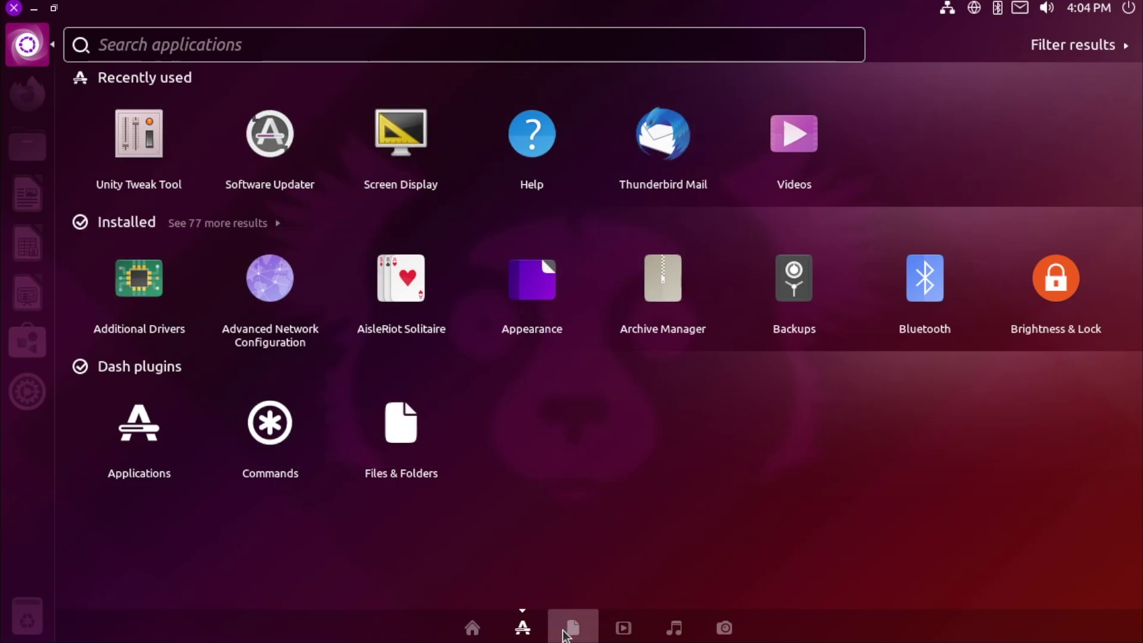
{"action": "left_click", "coordinate": [567, 630]}
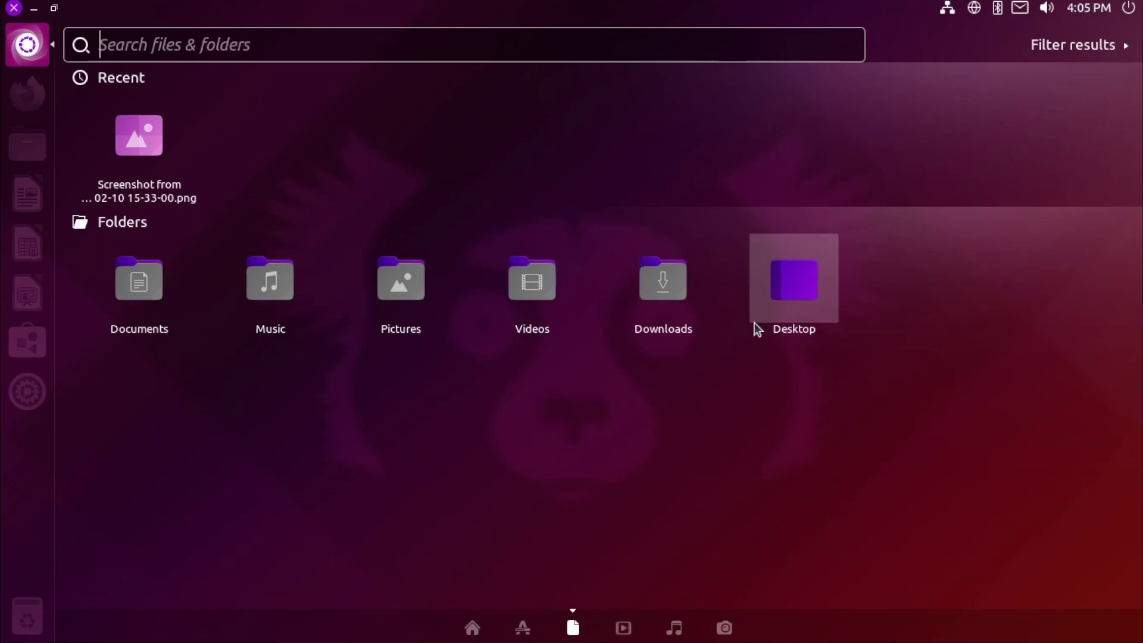
{"action": "left_click", "coordinate": [626, 628]}
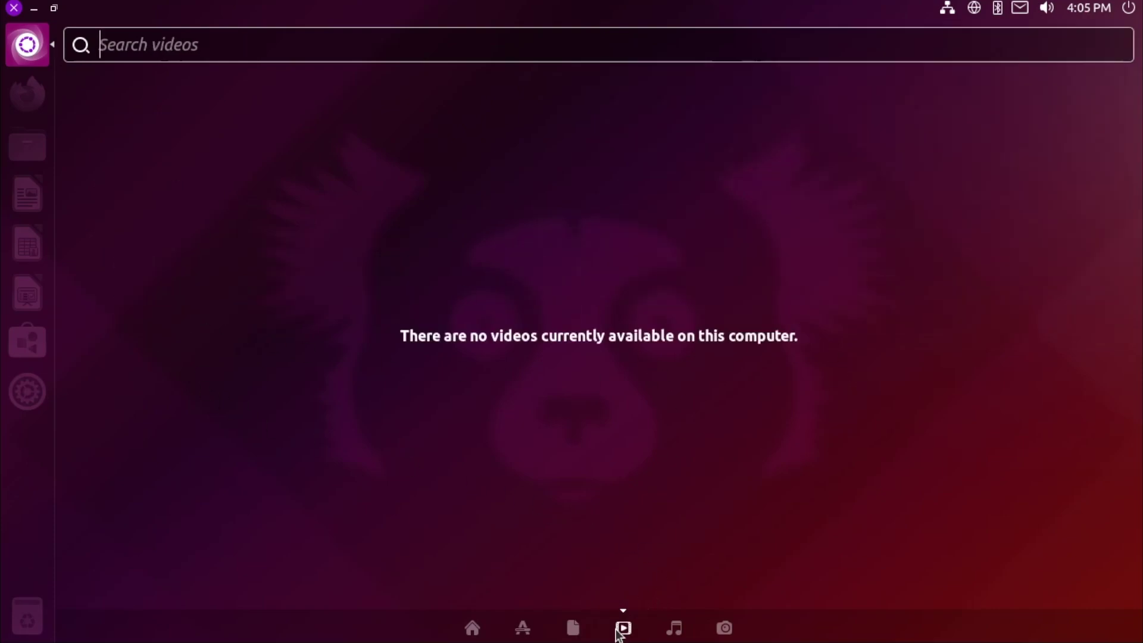
{"action": "left_click", "coordinate": [675, 629]}
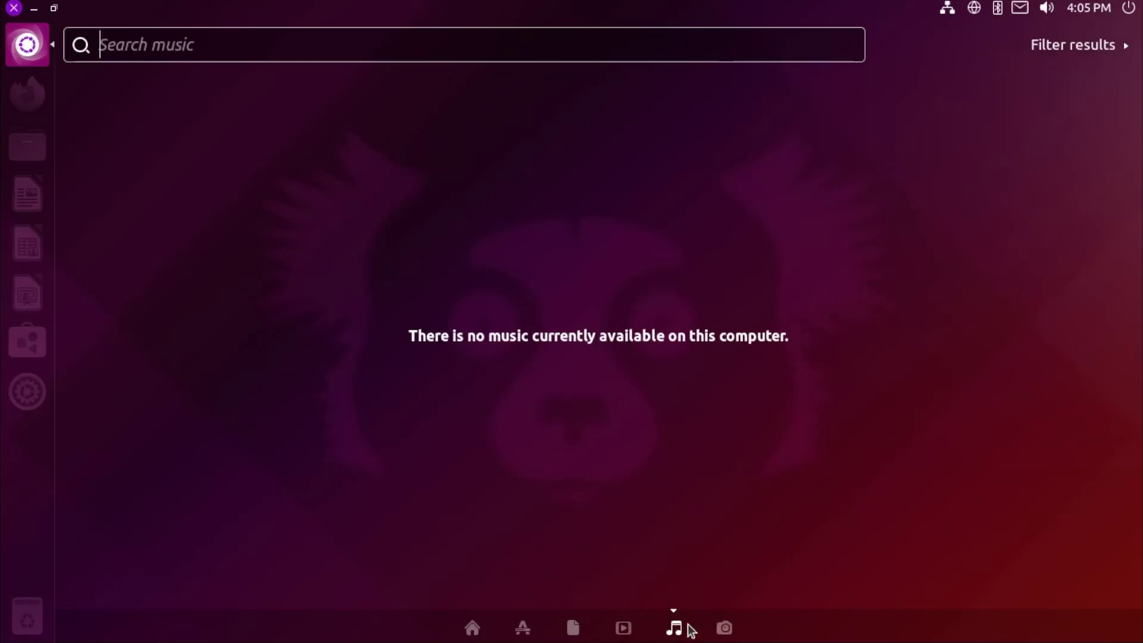
{"action": "left_click", "coordinate": [719, 630]}
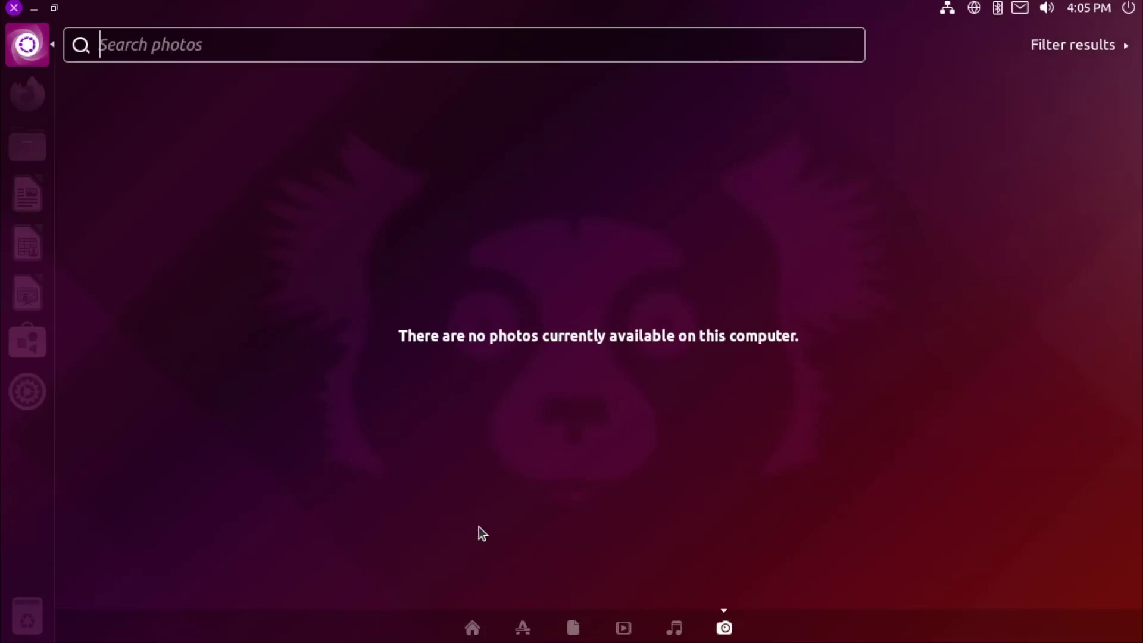
{"action": "left_click", "coordinate": [474, 628]}
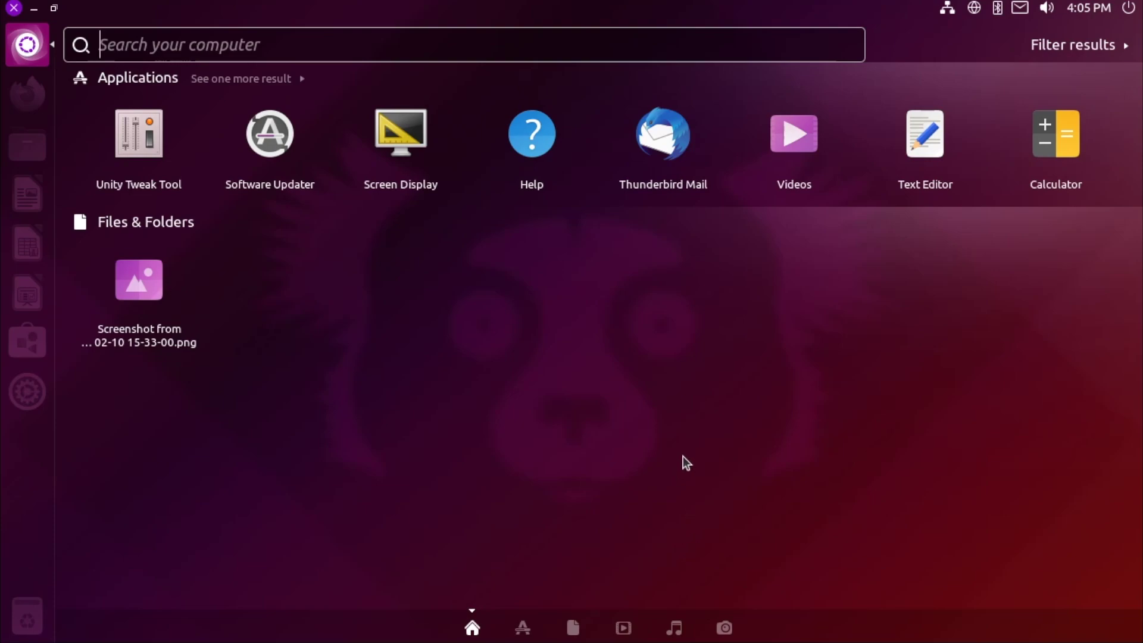
{"action": "left_click", "coordinate": [675, 626]}
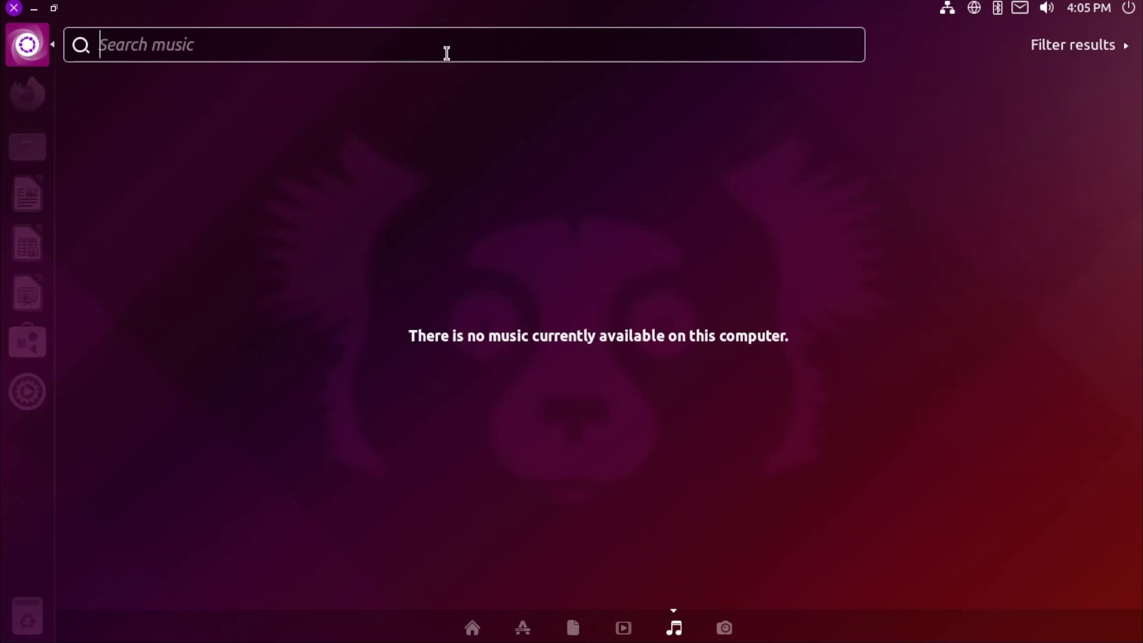
{"action": "left_click", "coordinate": [472, 622]}
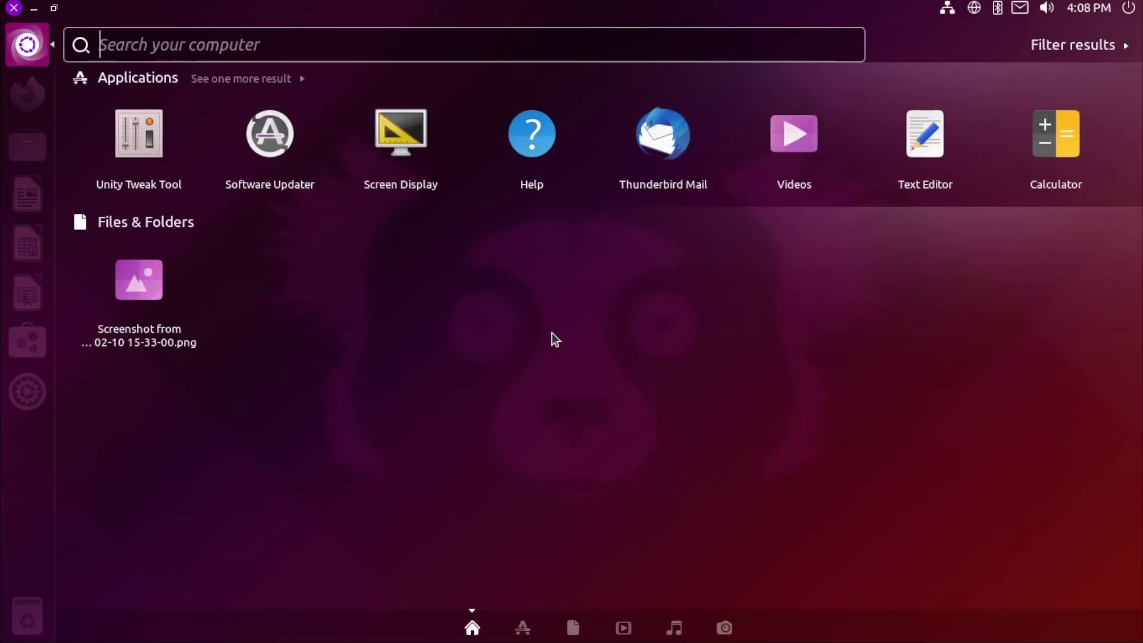
{"action": "left_click", "coordinate": [553, 334]}
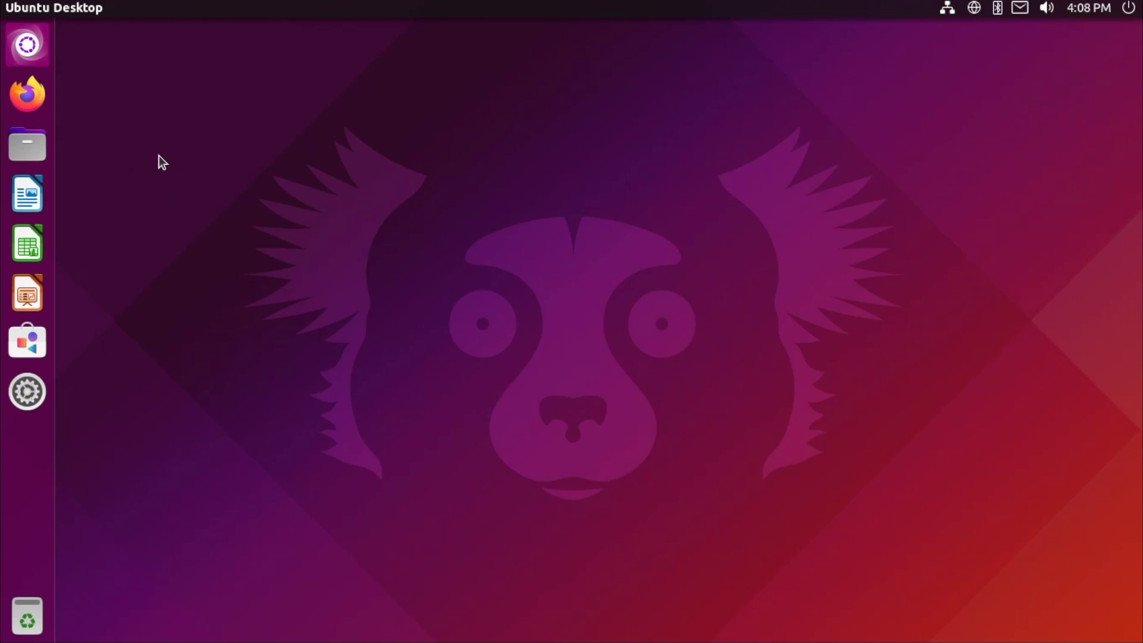
Step: Open Files on the Home folder, move the window toward the centre, and maximise it
{"action": "left_click", "coordinate": [28, 149]}
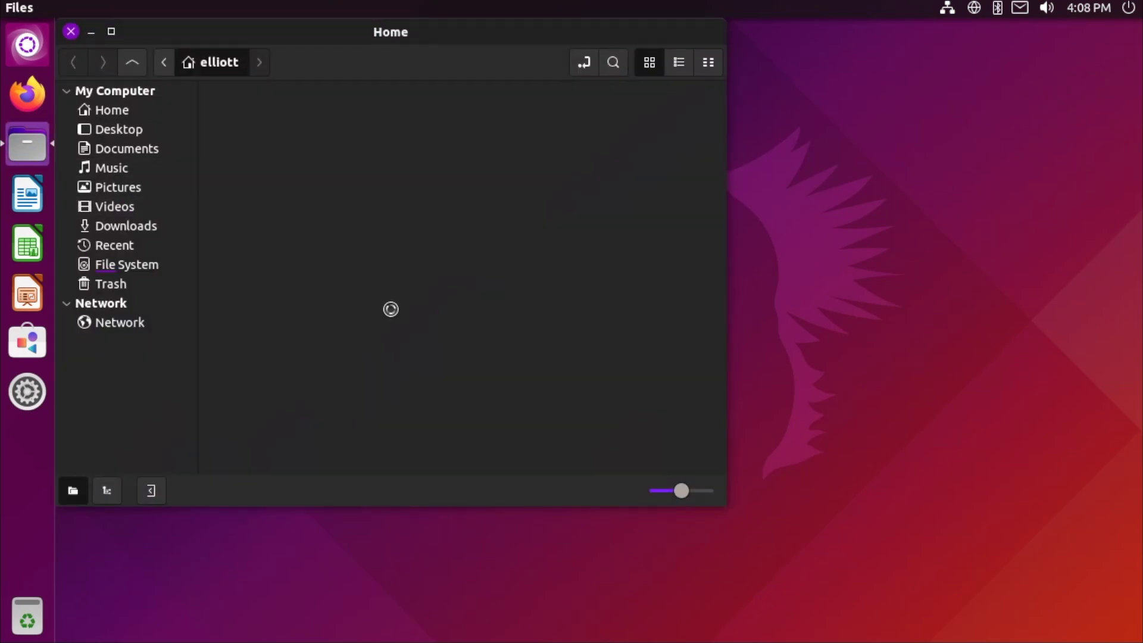
{"action": "left_click_drag", "start_coordinate": [435, 32], "coordinate": [566, 122]}
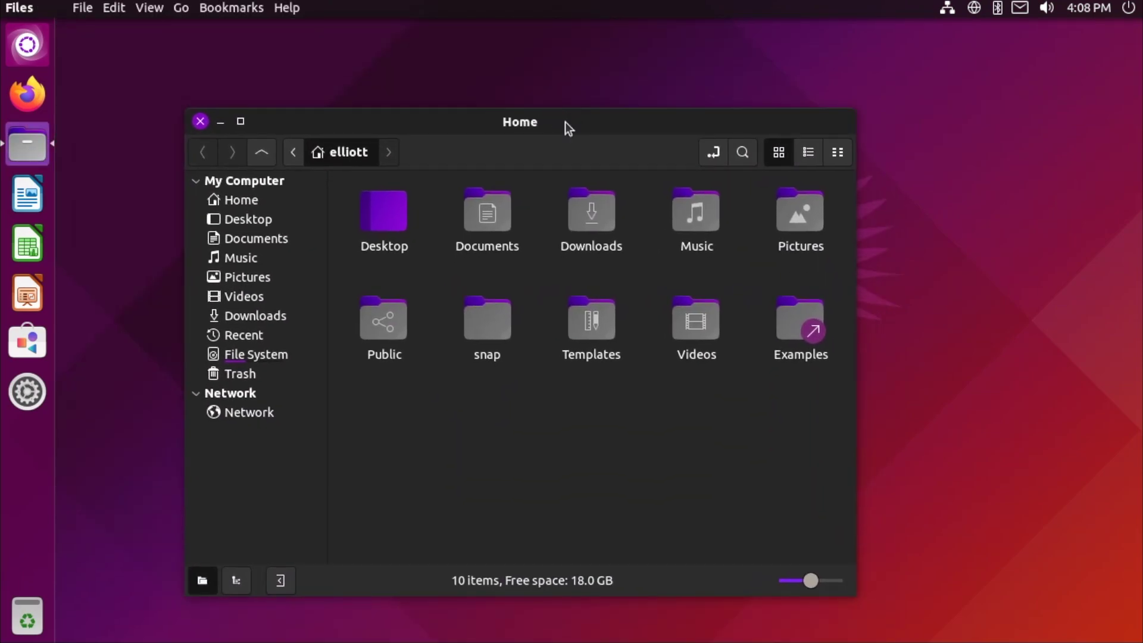
{"action": "mouse_move", "coordinate": [279, 18]}
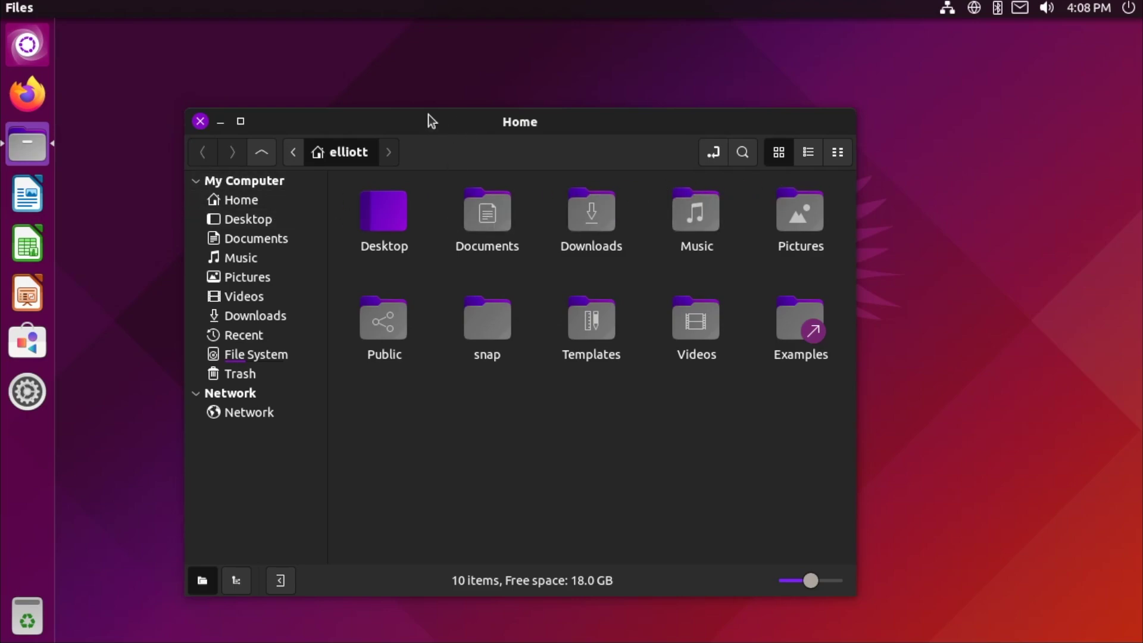
{"action": "mouse_move", "coordinate": [208, 13]}
{"action": "mouse_move", "coordinate": [215, 12]}
{"action": "left_click", "coordinate": [244, 127]}
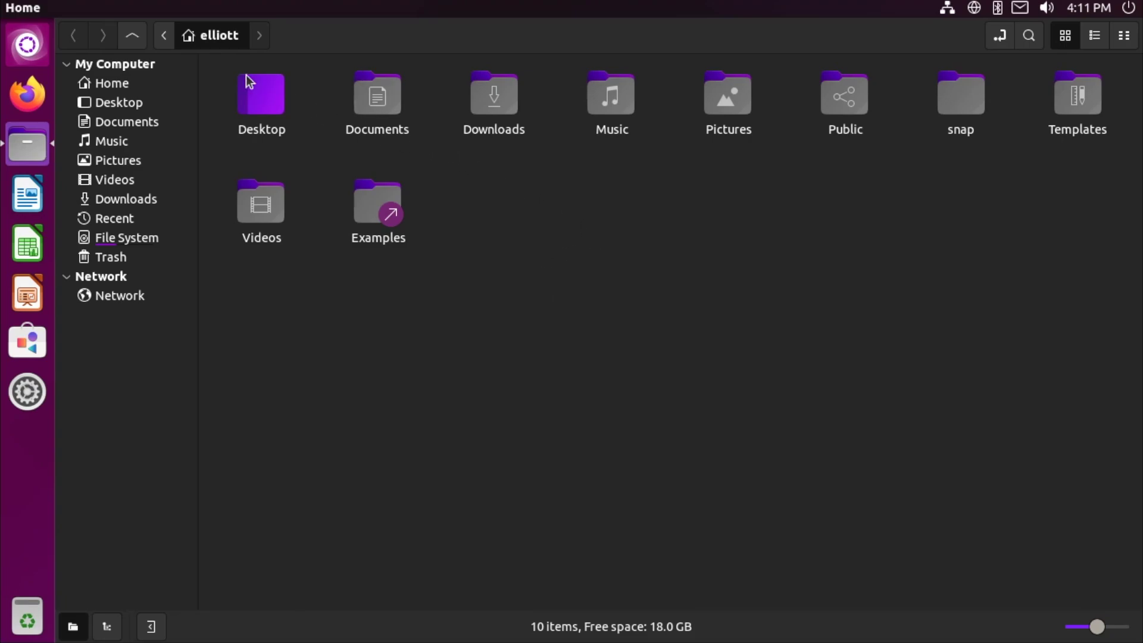
{"action": "mouse_move", "coordinate": [119, 9]}
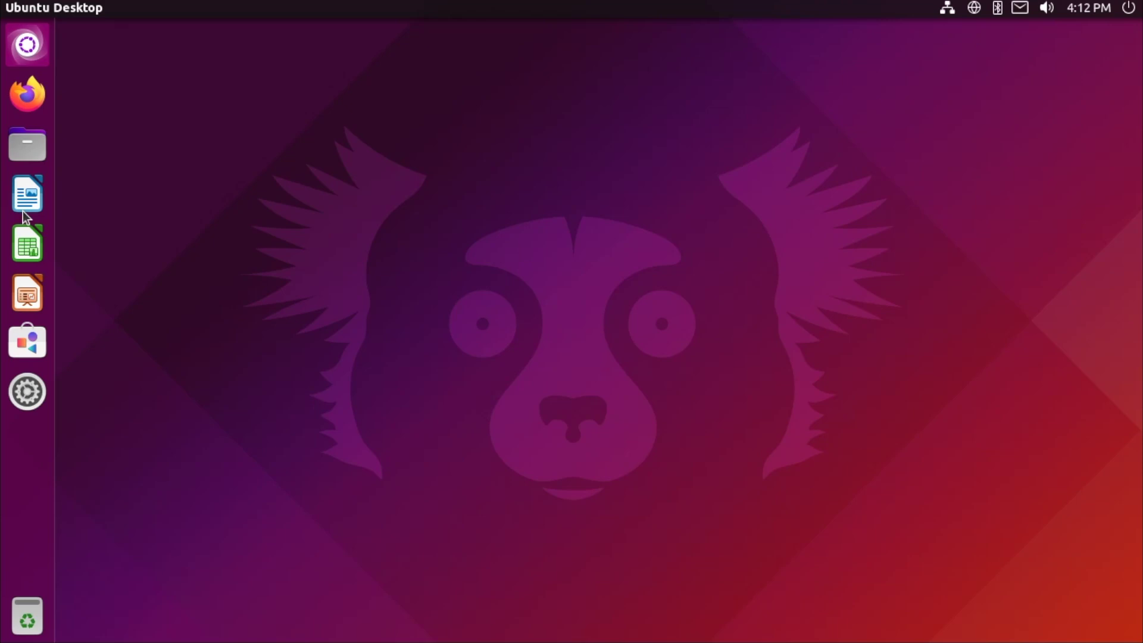
Step: Launch LibreOffice Writer, dismiss the Tip of the Day, and browse the Table and Format menus
{"action": "left_click", "coordinate": [24, 212]}
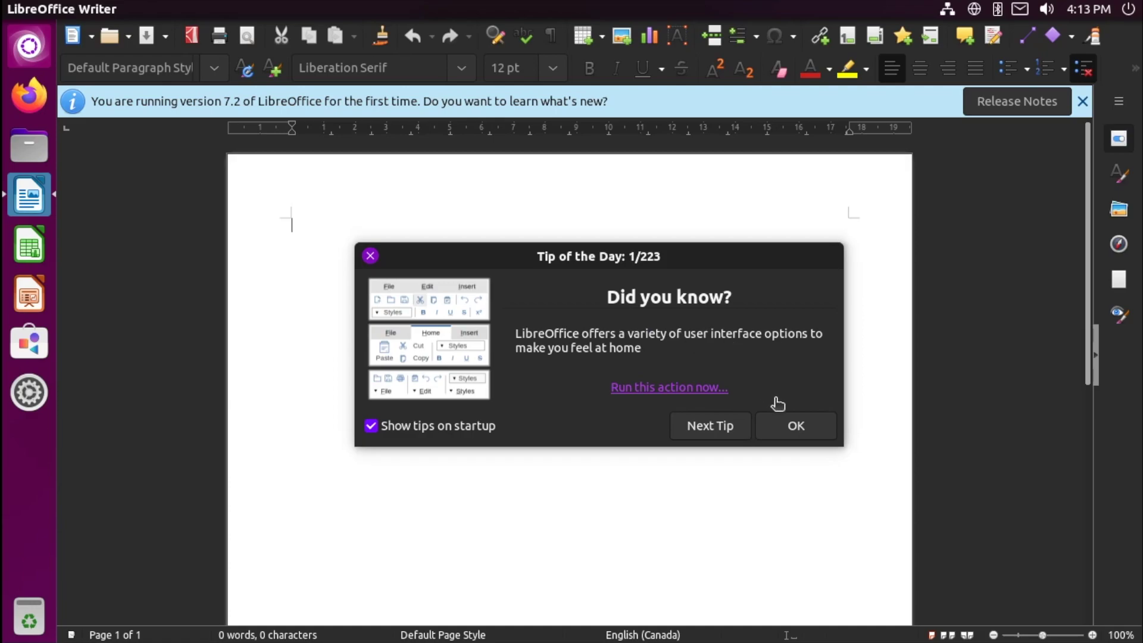
{"action": "left_click", "coordinate": [797, 427]}
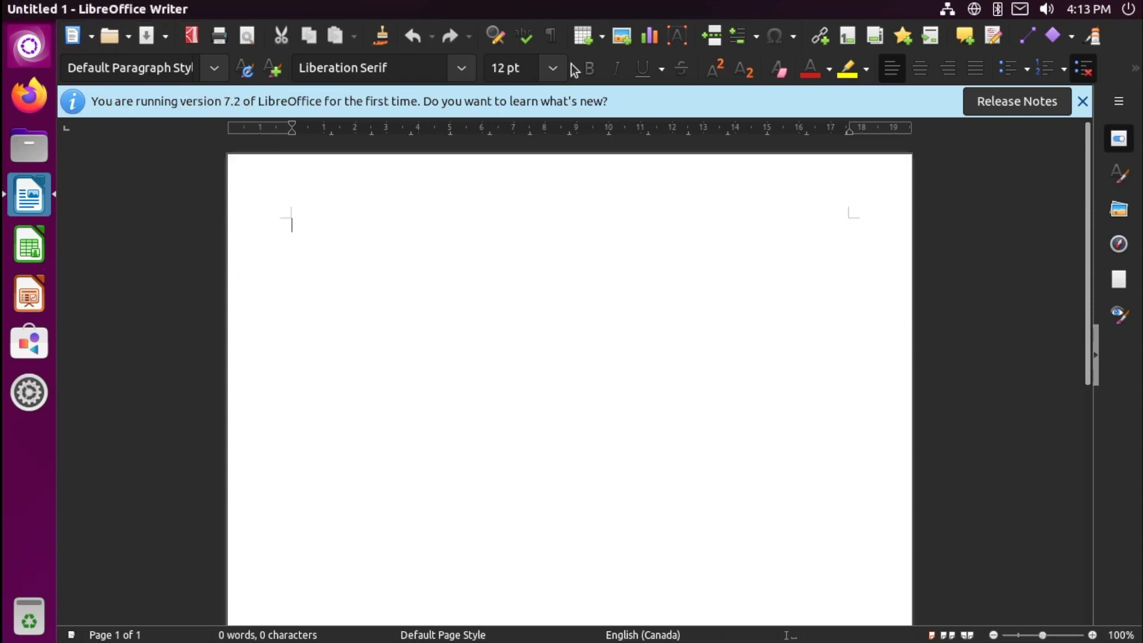
{"action": "left_click", "coordinate": [332, 9]}
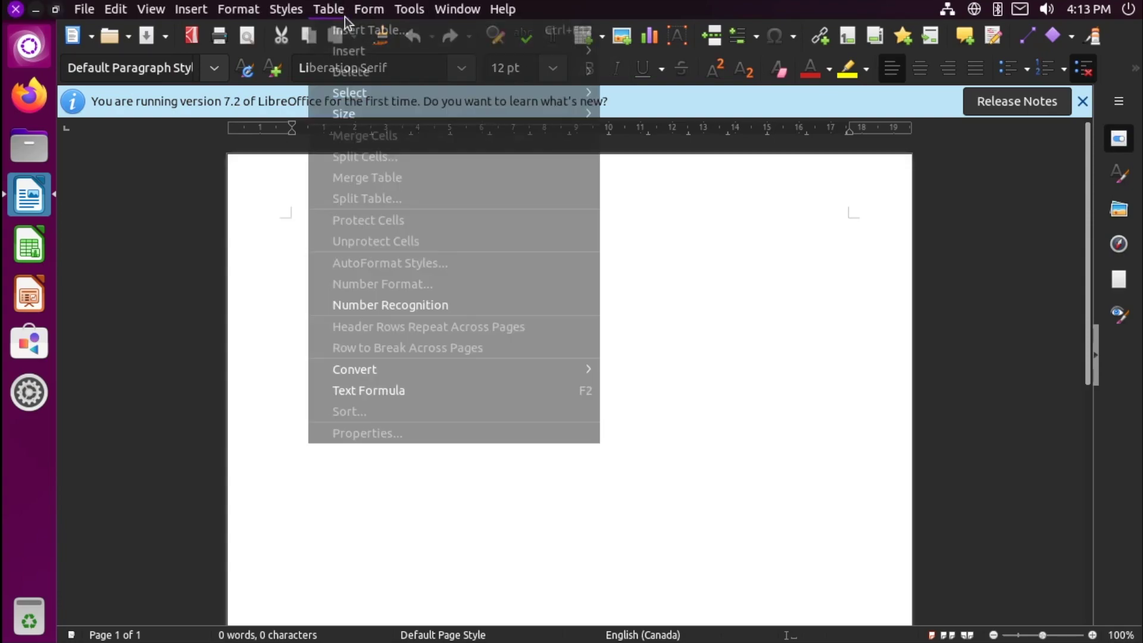
{"action": "left_click", "coordinate": [456, 10]}
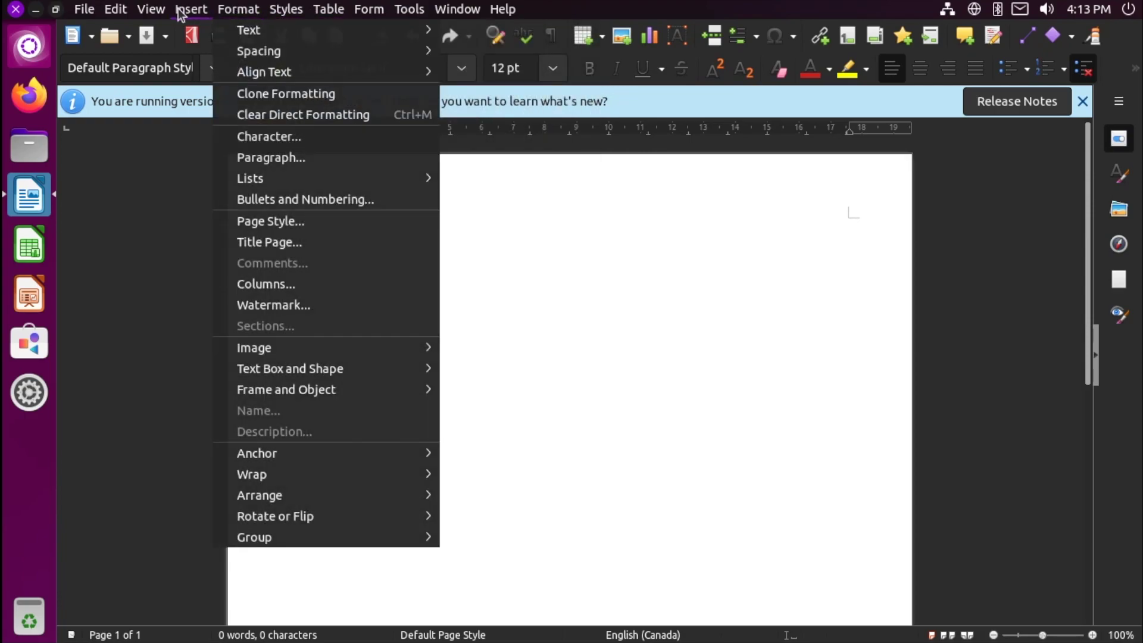
{"action": "left_click", "coordinate": [433, 200]}
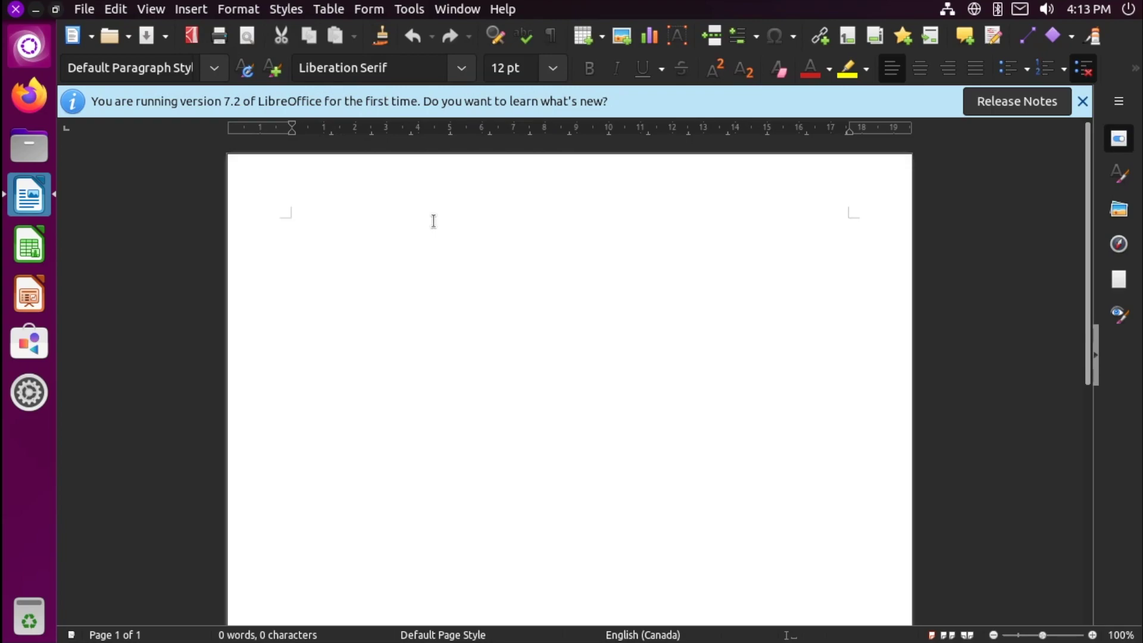
{"action": "key", "text": "alt"}
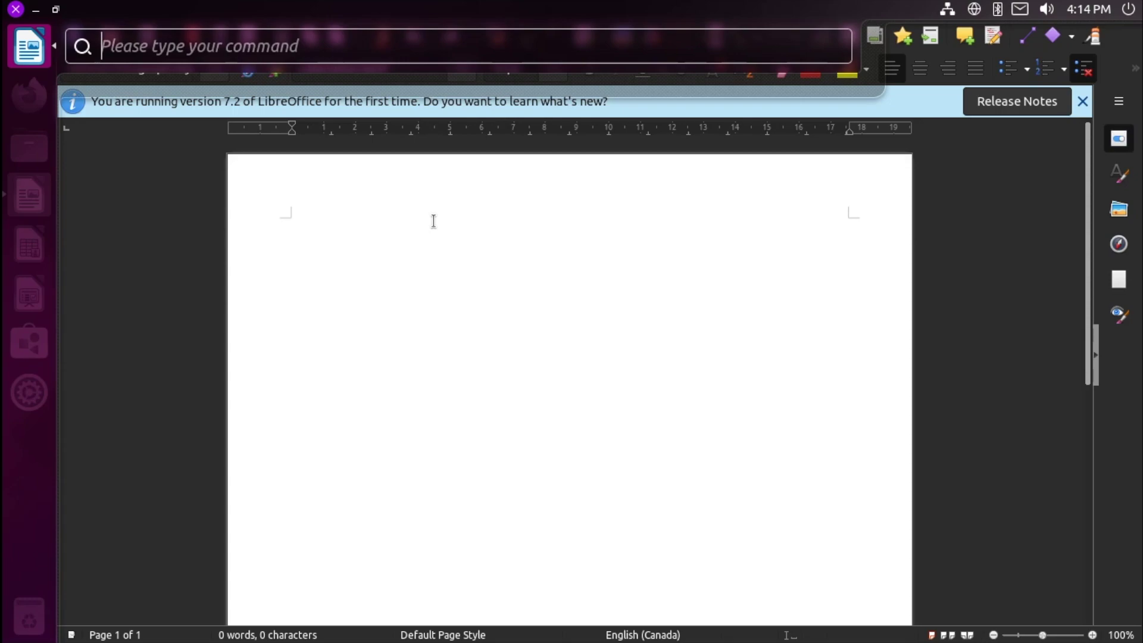
Step: Insert a page number field through the HUD and type 'This is a test.'
{"action": "type", "text": "pag"}
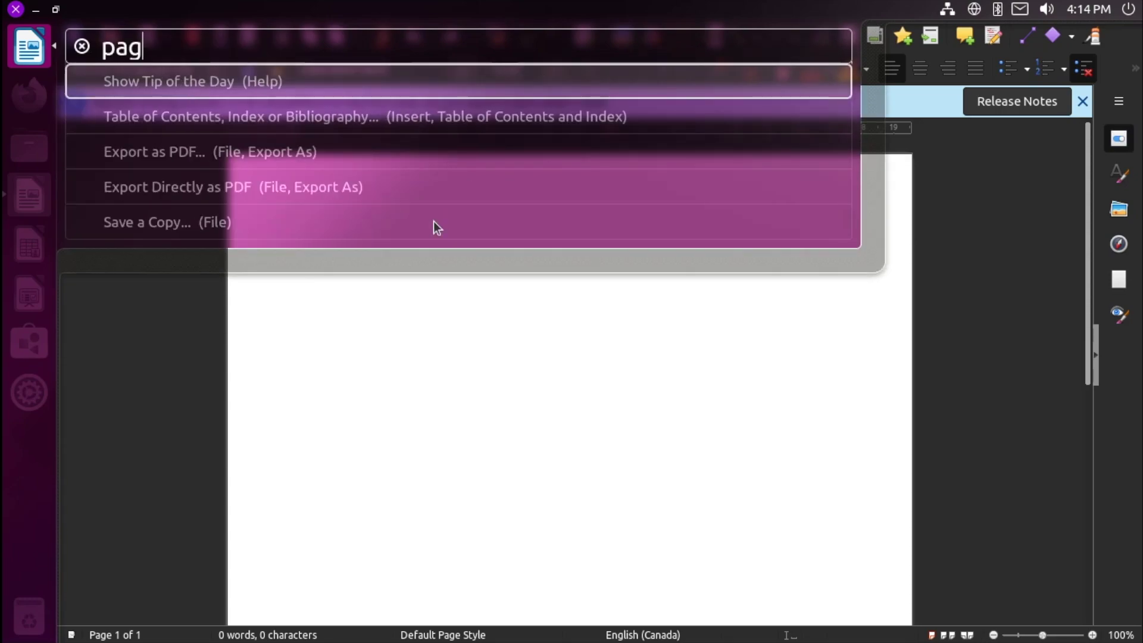
{"action": "type", "text": "e num"}
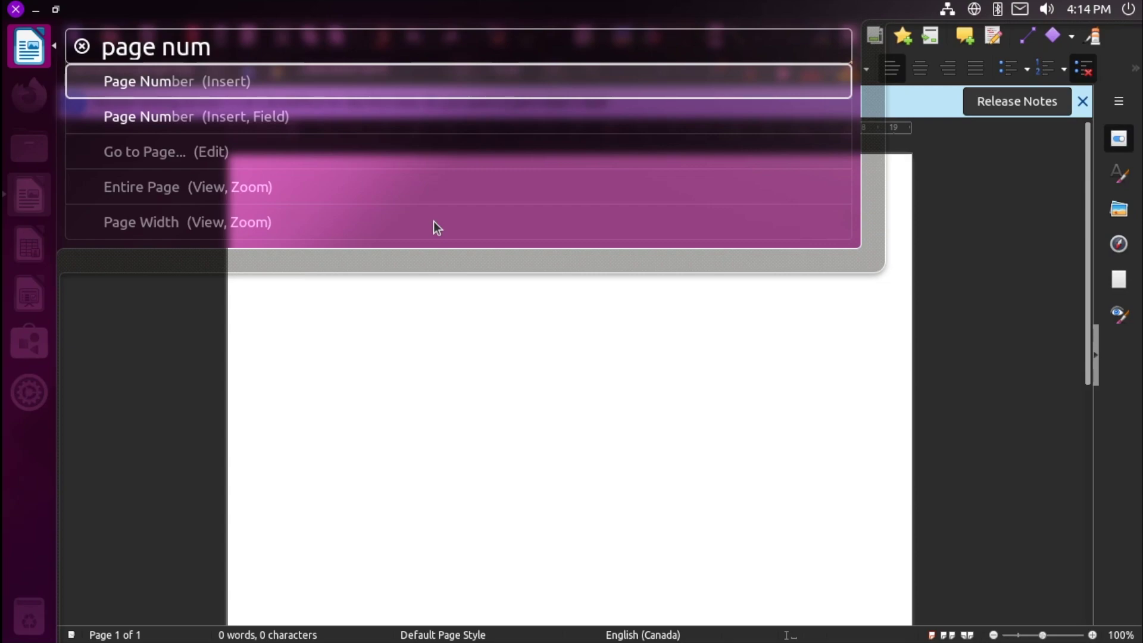
{"action": "key", "text": "Return"}
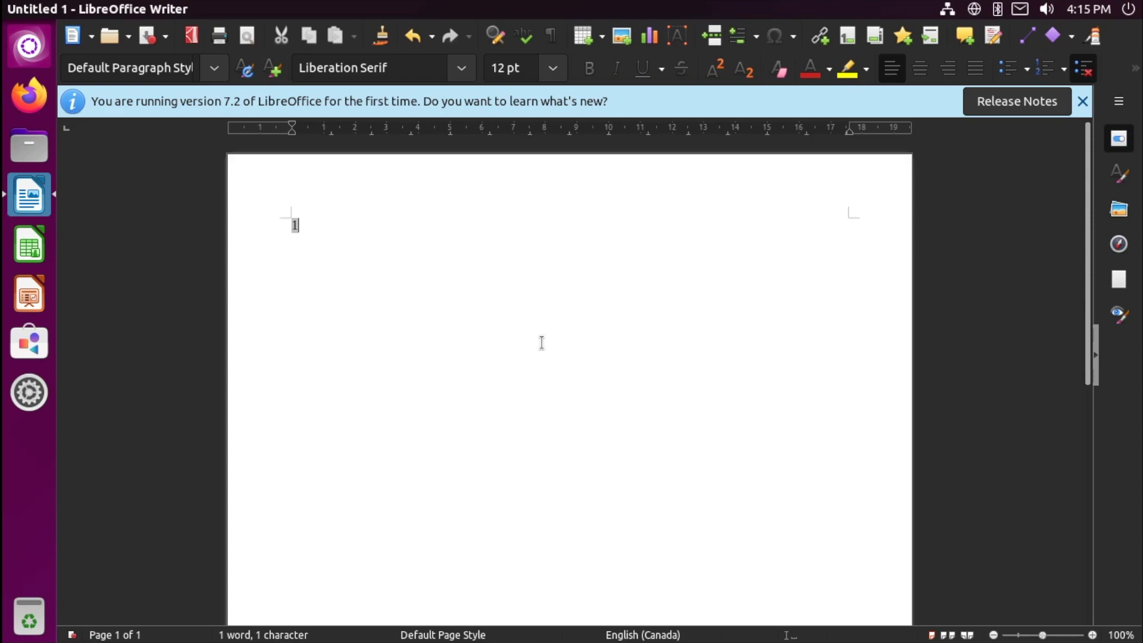
{"action": "type", "text": "This is a test."}
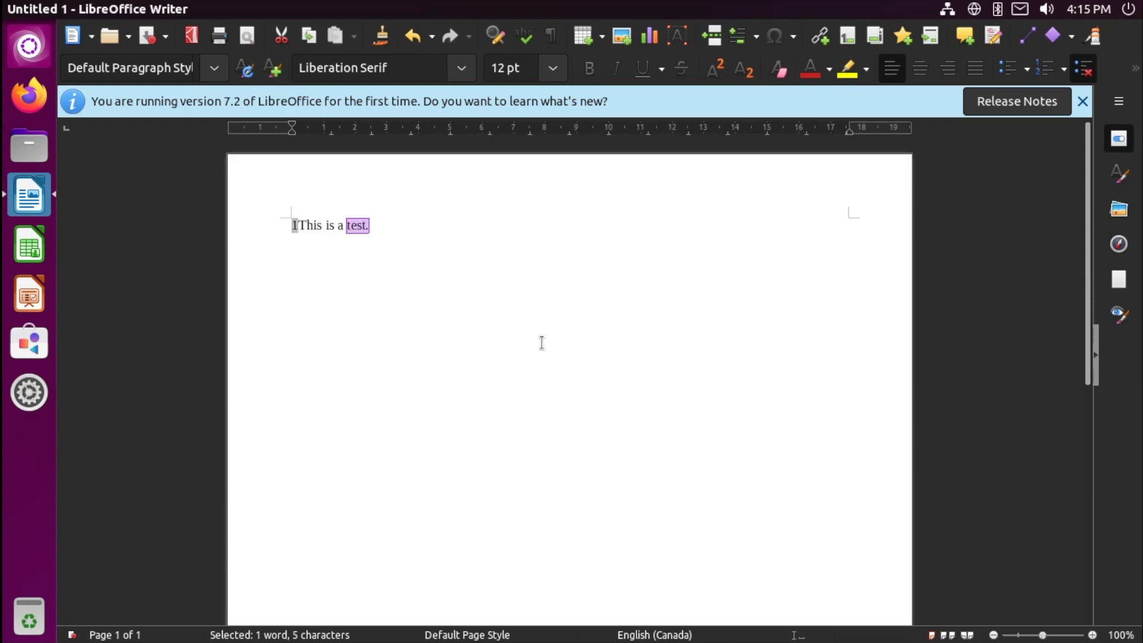
Step: Make 'test.' superscript using the HUD search 'superscri', then deselect it
{"action": "key", "text": "alt"}
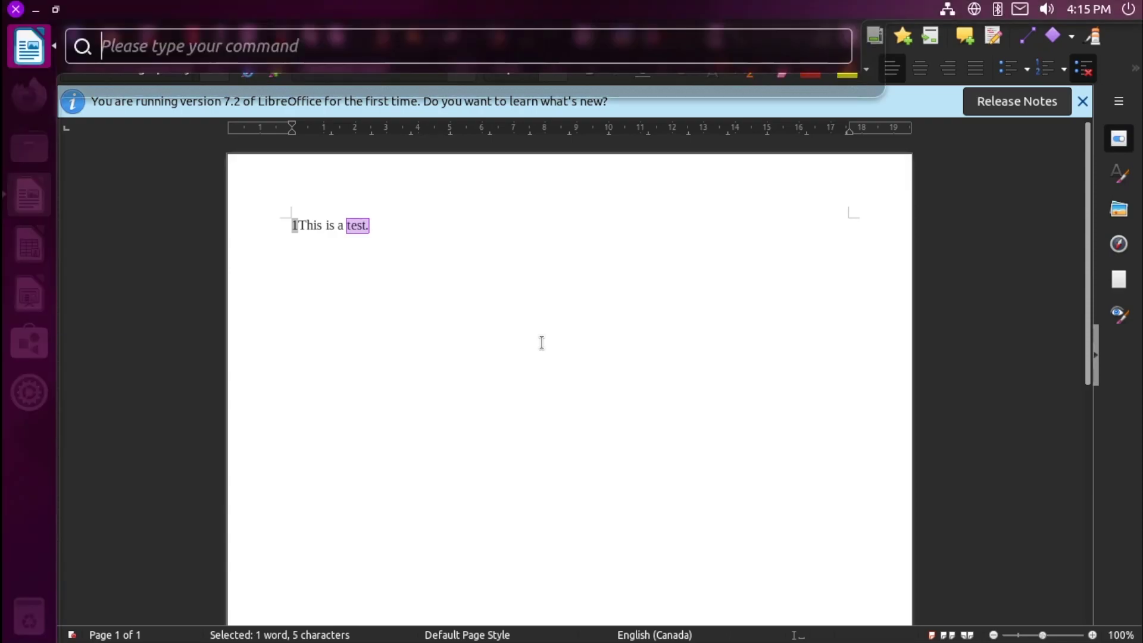
{"action": "type", "text": "superscri"}
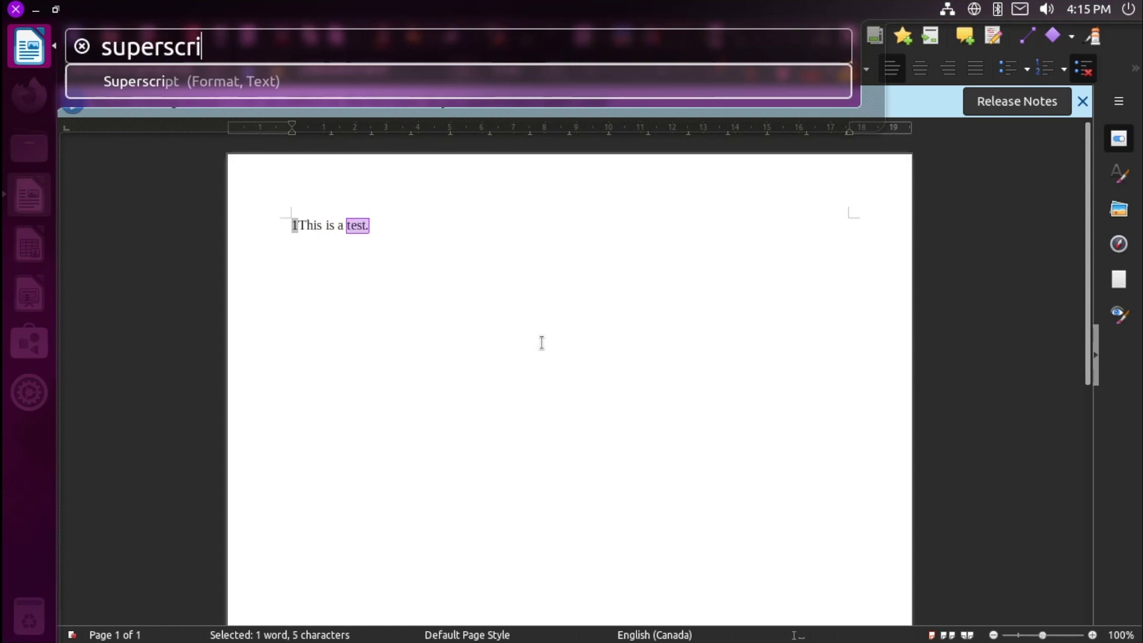
{"action": "key", "text": "Return"}
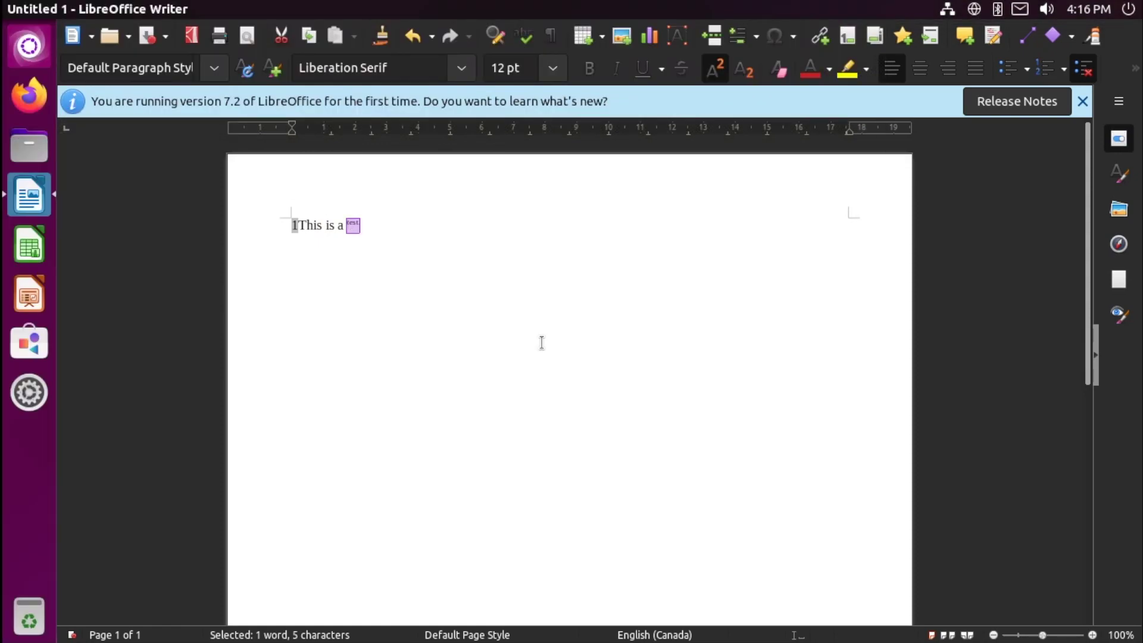
{"action": "left_click", "coordinate": [542, 342]}
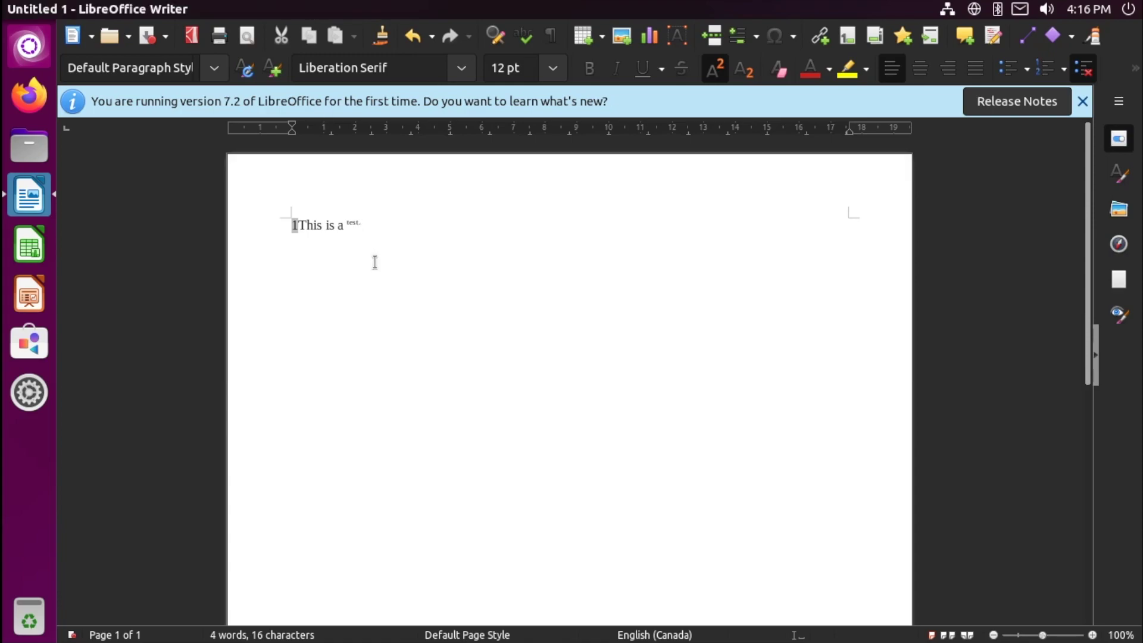
Step: Search 'superscri' in the HUD again, dismiss it, and close the Writer window
{"action": "key", "text": "alt"}
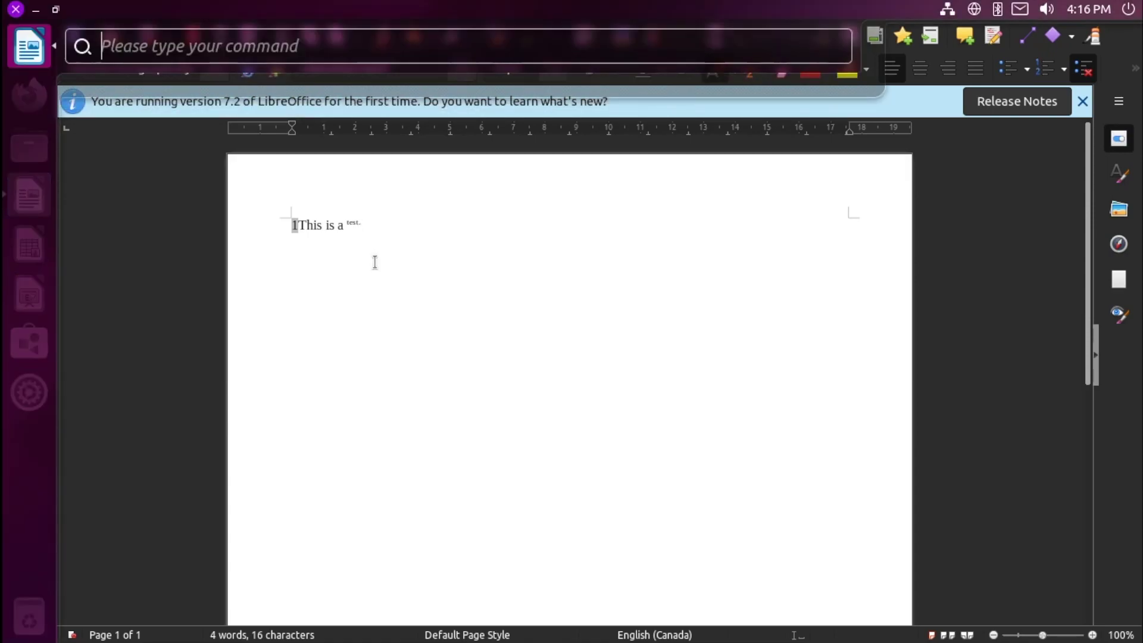
{"action": "type", "text": "superscri"}
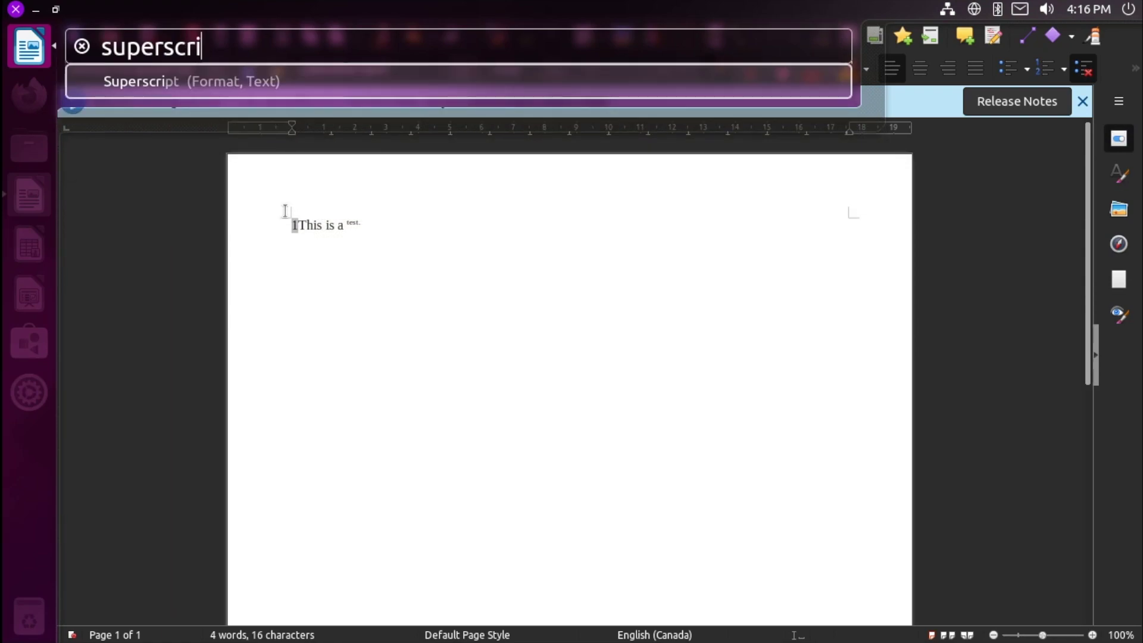
{"action": "left_click", "coordinate": [225, 83]}
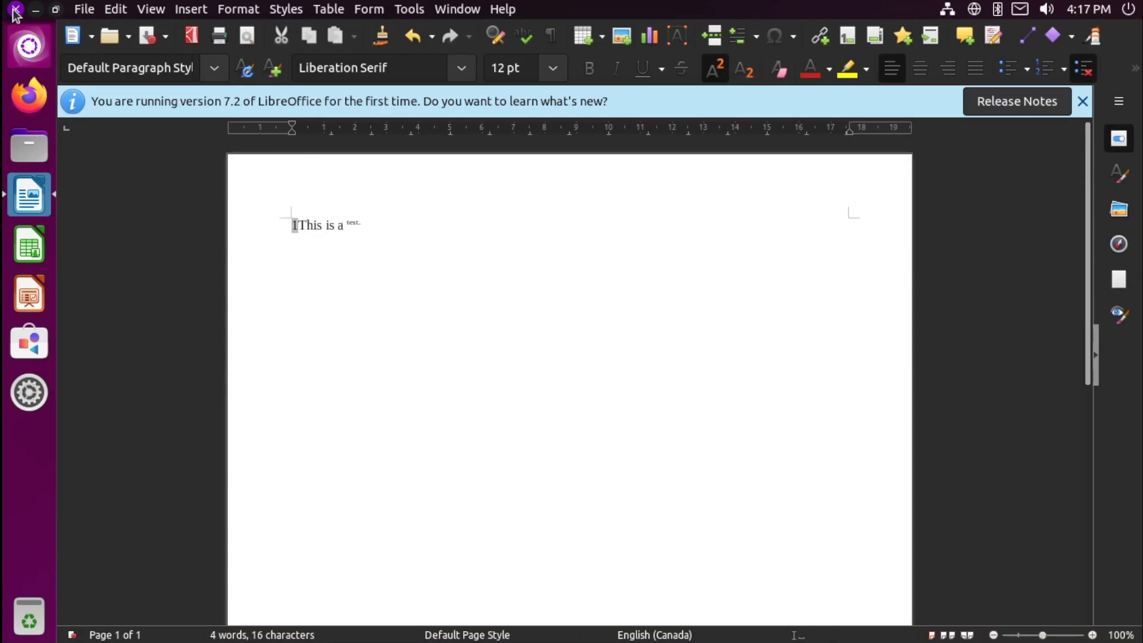
{"action": "left_click", "coordinate": [15, 9]}
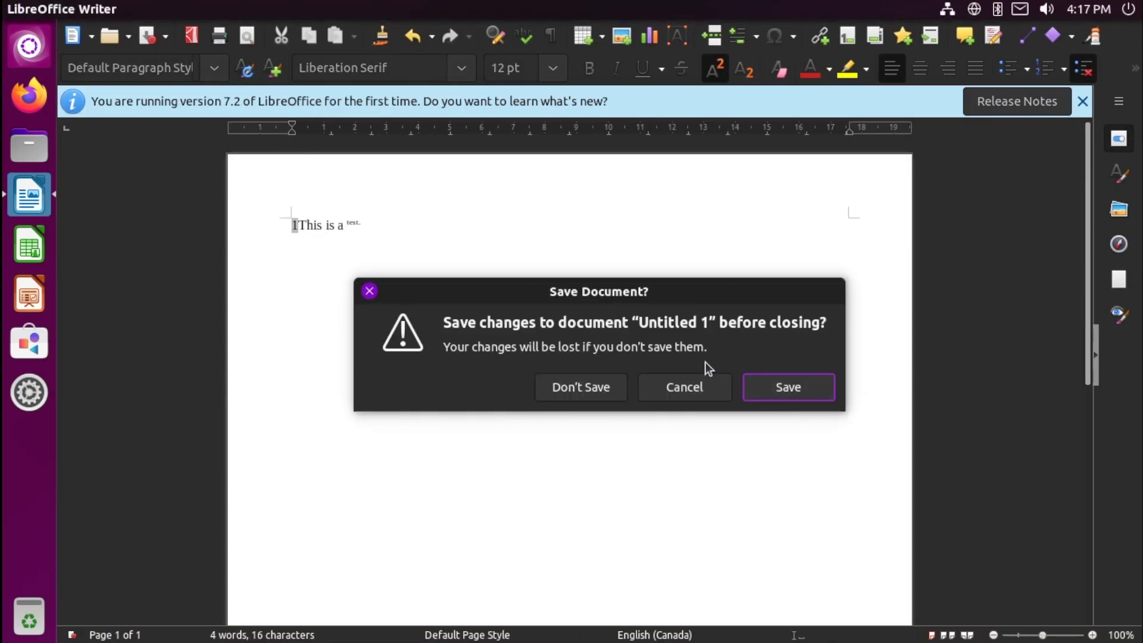
Step: Discard the document's changes with Don't Save, then open Files on the home folder
{"action": "left_click", "coordinate": [599, 387]}
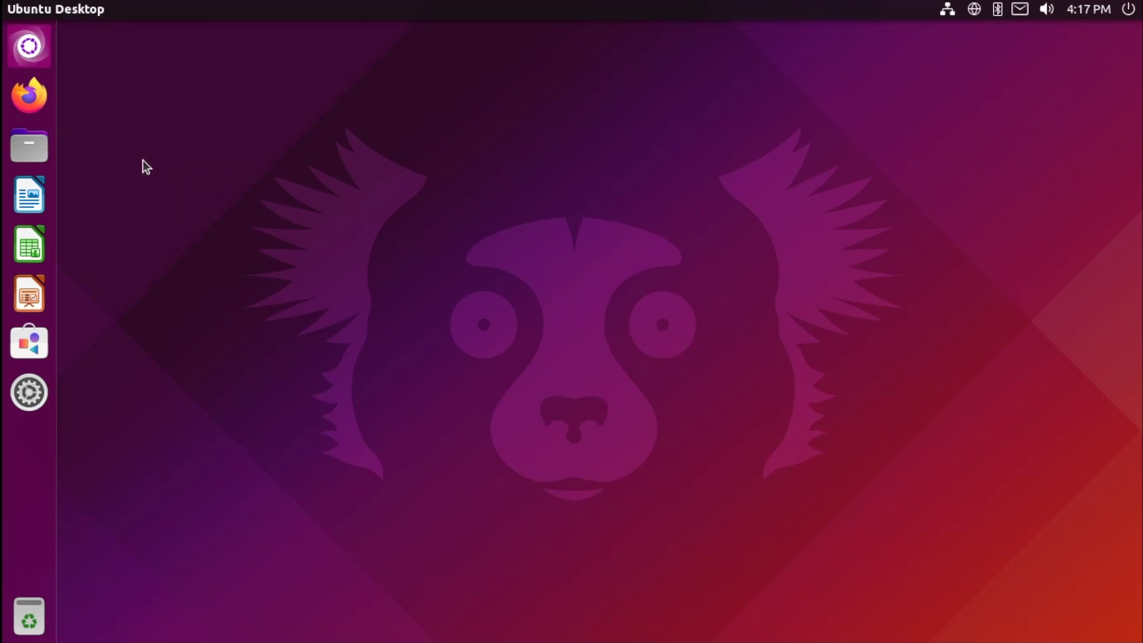
{"action": "left_click", "coordinate": [42, 145]}
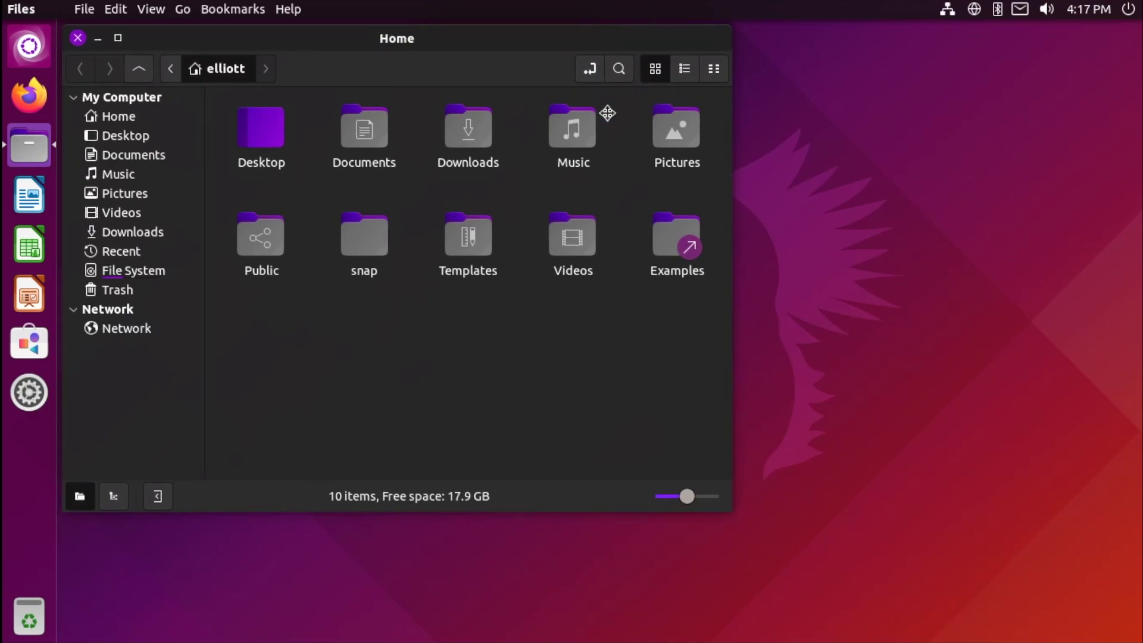
Step: Move the Home folder window toward the screen centre and close it
{"action": "left_click_drag", "start_coordinate": [484, 47], "coordinate": [577, 101]}
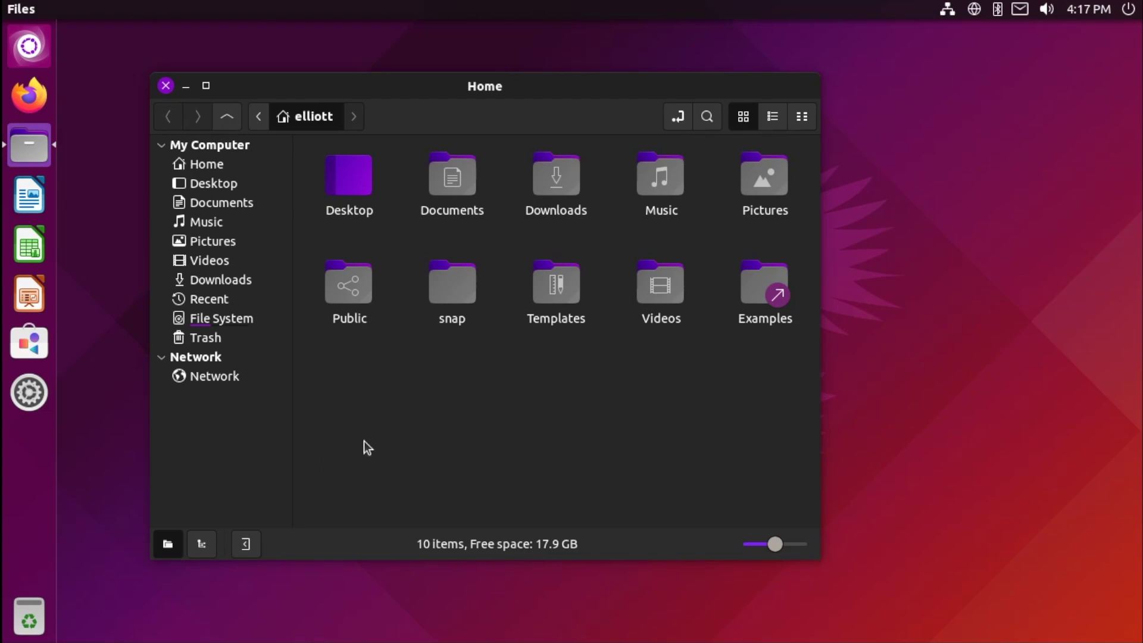
{"action": "left_click", "coordinate": [165, 86]}
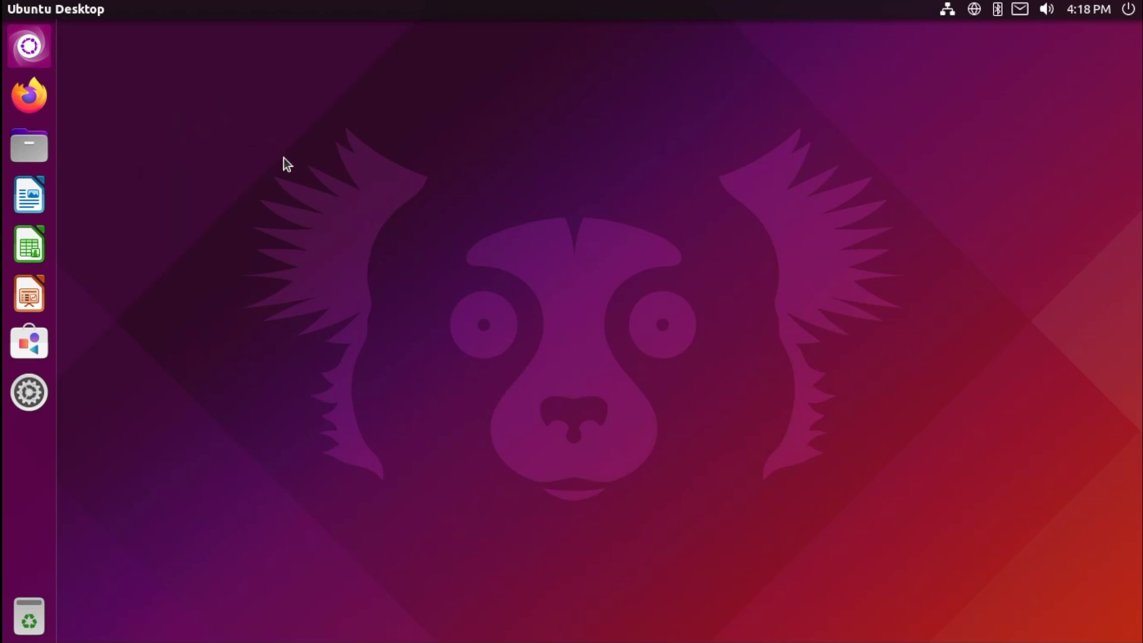
Step: Open System Settings, move its window up and left, and go to the Appearance page
{"action": "left_click", "coordinate": [31, 393]}
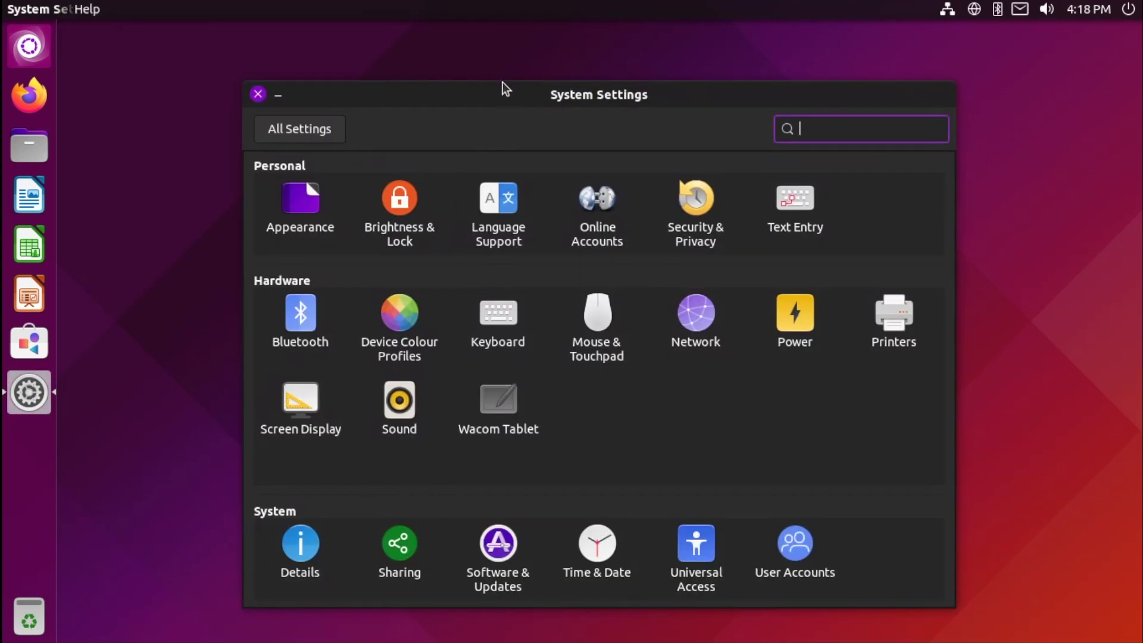
{"action": "left_click_drag", "start_coordinate": [498, 95], "coordinate": [454, 56]}
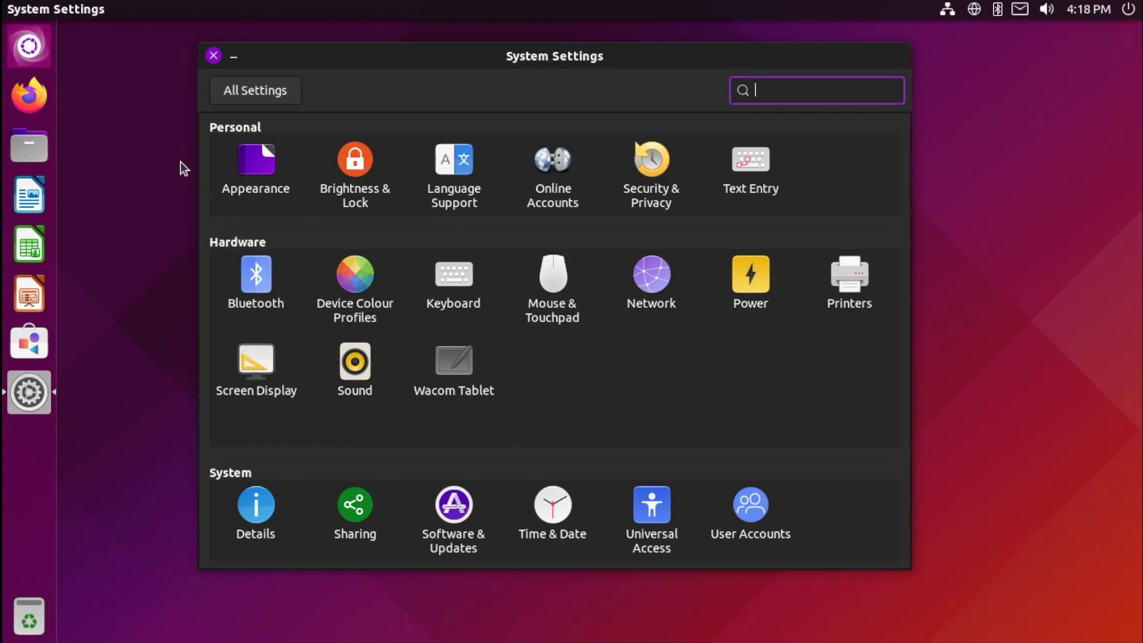
{"action": "left_click", "coordinate": [260, 169]}
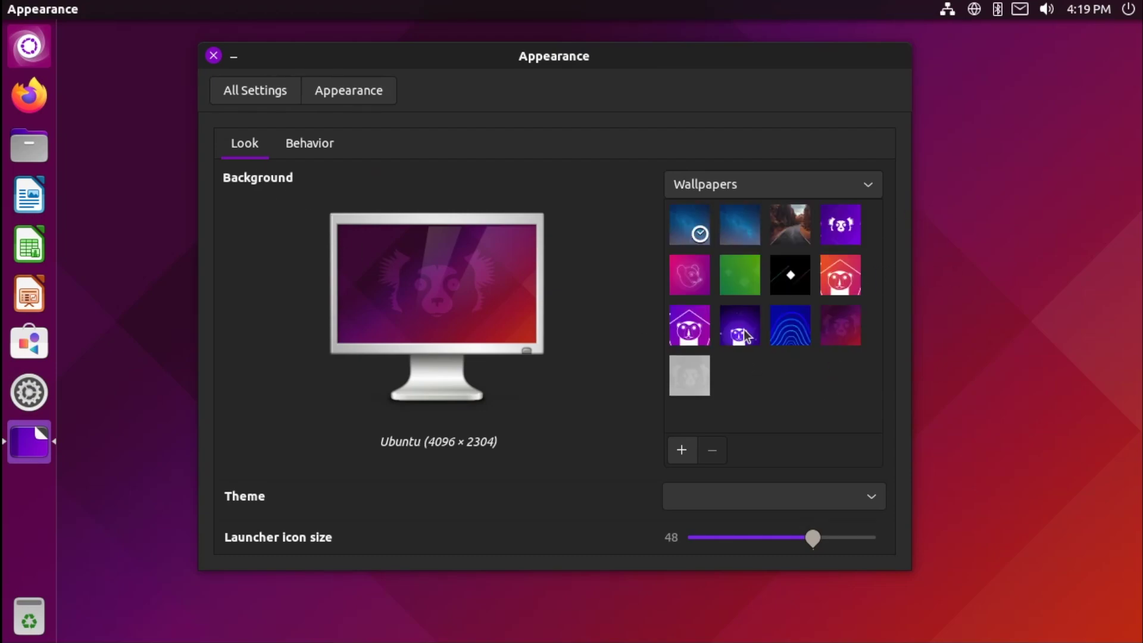
Step: Preview the Impish Indri wallpaper, revert to the dark red Ubuntu wallpaper, and list the themes
{"action": "left_click", "coordinate": [850, 224]}
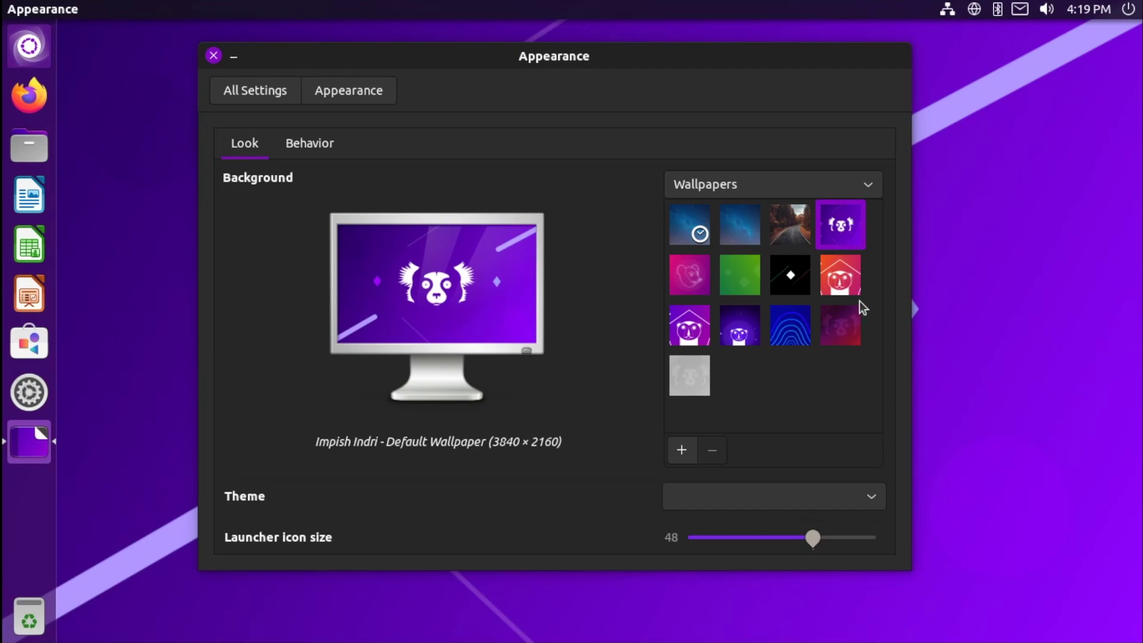
{"action": "left_click", "coordinate": [834, 327]}
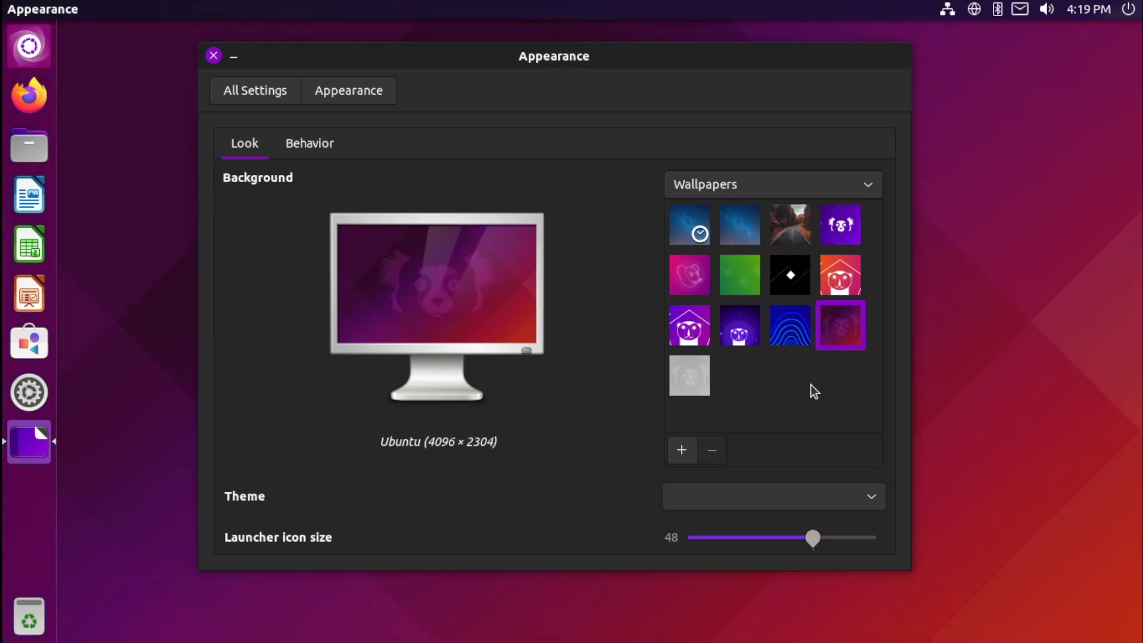
{"action": "left_click", "coordinate": [873, 501]}
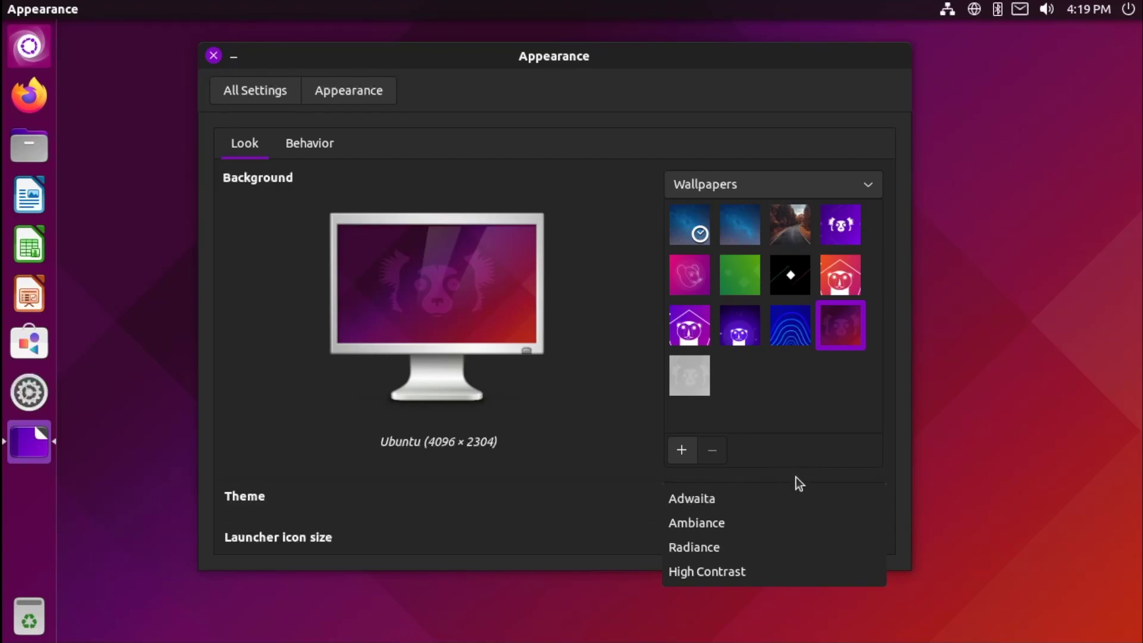
Step: Set the theme to Ambiance, recheck the theme list, and close the Appearance settings
{"action": "left_click", "coordinate": [773, 523]}
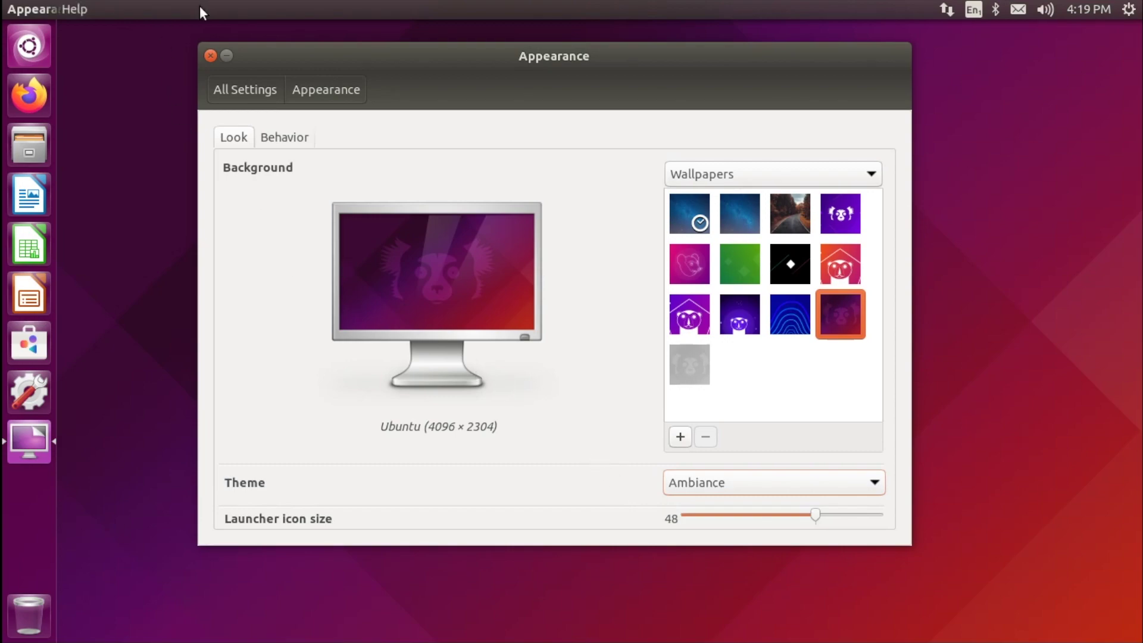
{"action": "left_click", "coordinate": [867, 487]}
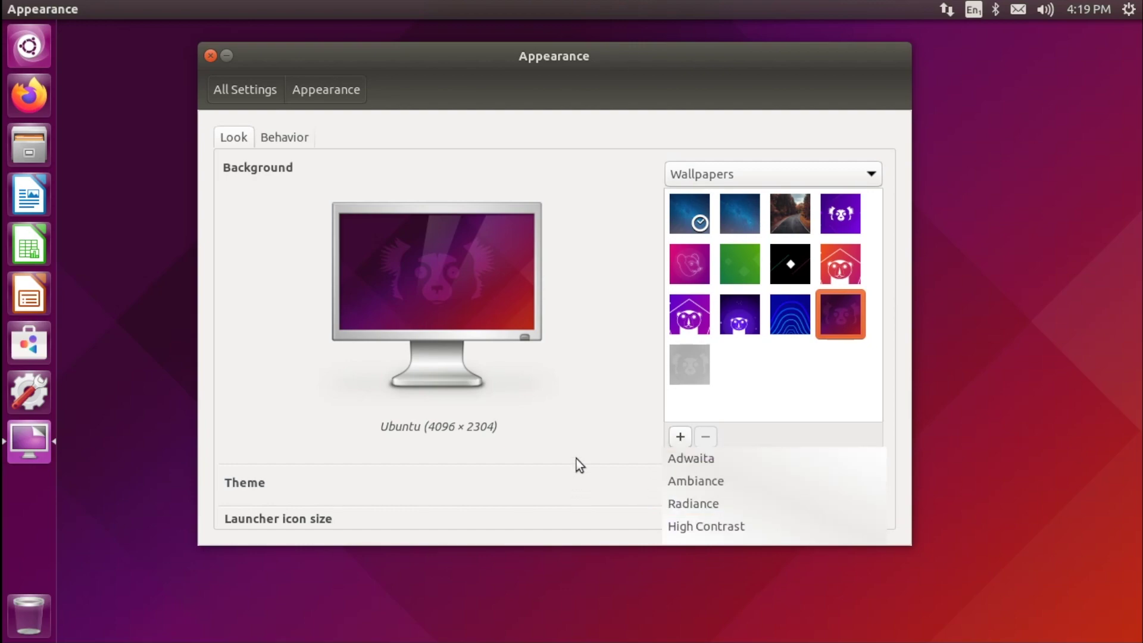
{"action": "left_click", "coordinate": [584, 435]}
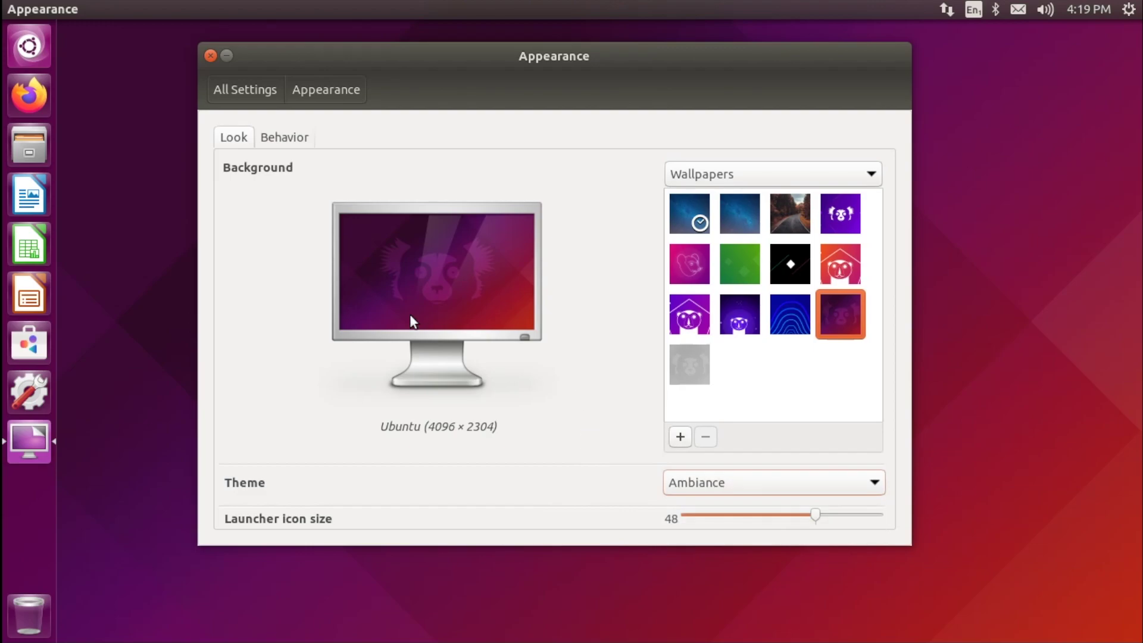
{"action": "left_click", "coordinate": [209, 56]}
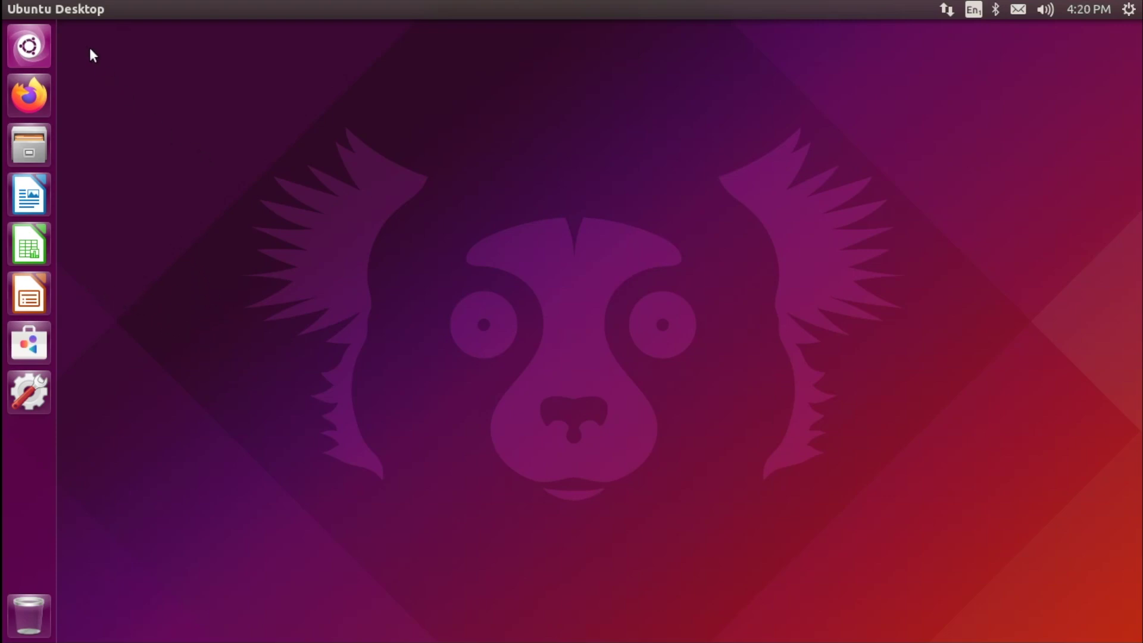
Step: Search the Dash for 'tweak', launch Unity Tweak Tool, and centre its window
{"action": "left_click", "coordinate": [23, 52]}
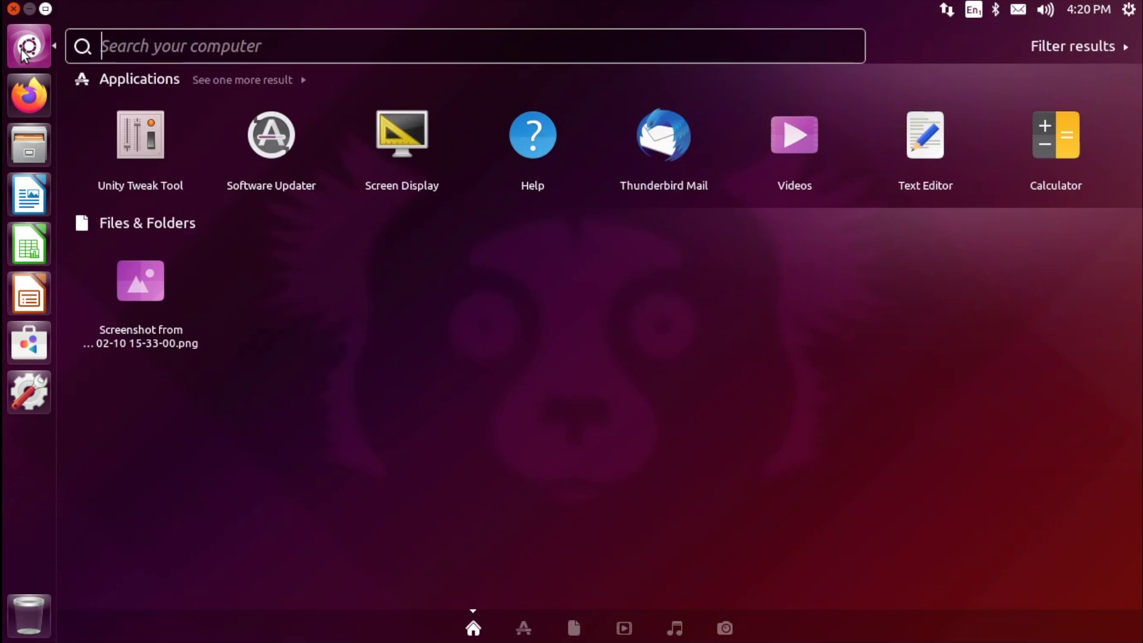
{"action": "type", "text": "tweak"}
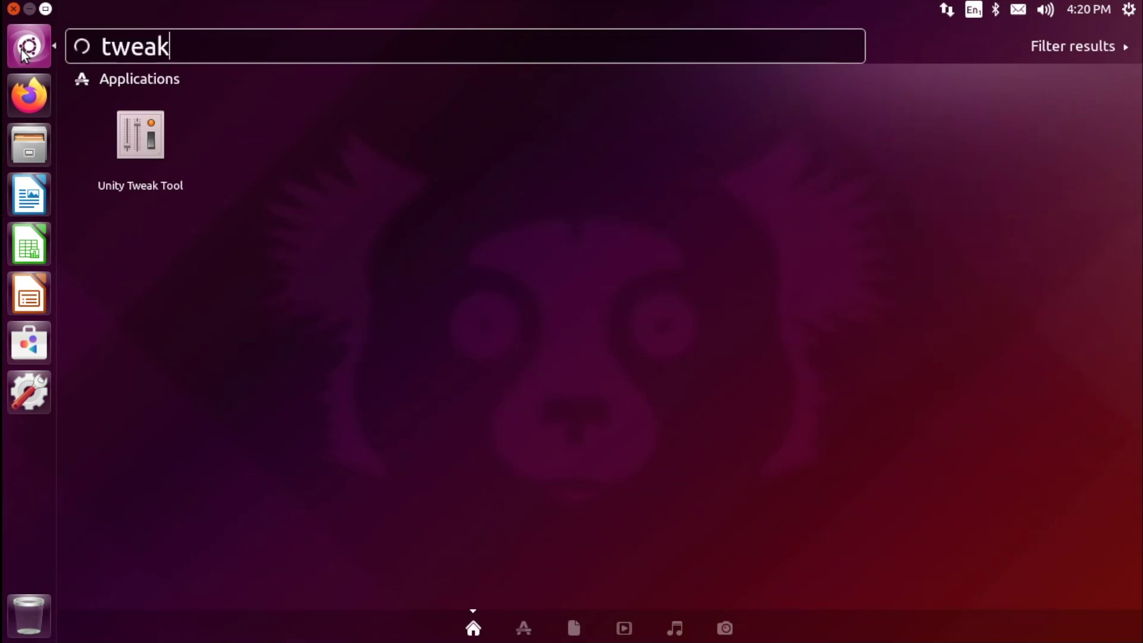
{"action": "key", "text": "Return"}
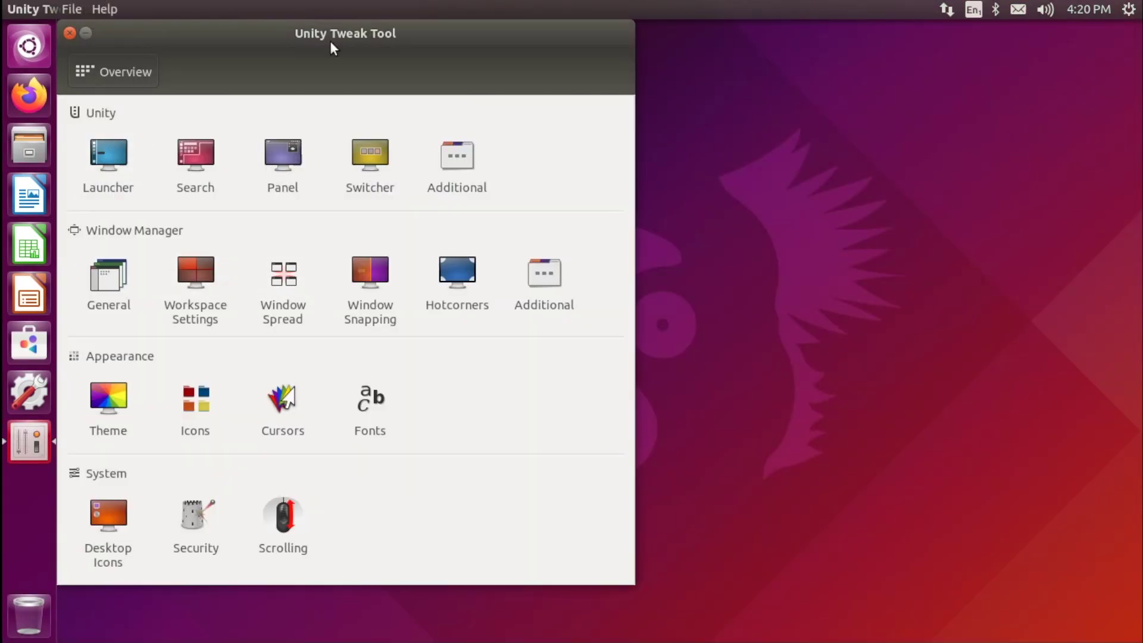
{"action": "left_click_drag", "start_coordinate": [334, 35], "coordinate": [539, 72]}
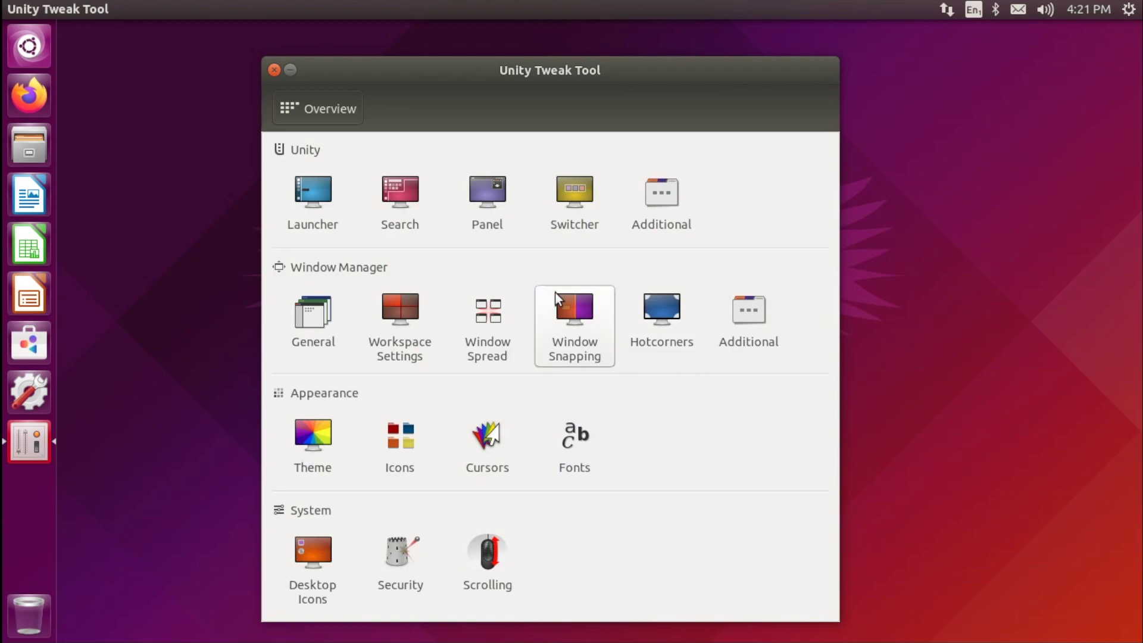
{"action": "mouse_move", "coordinate": [120, 10]}
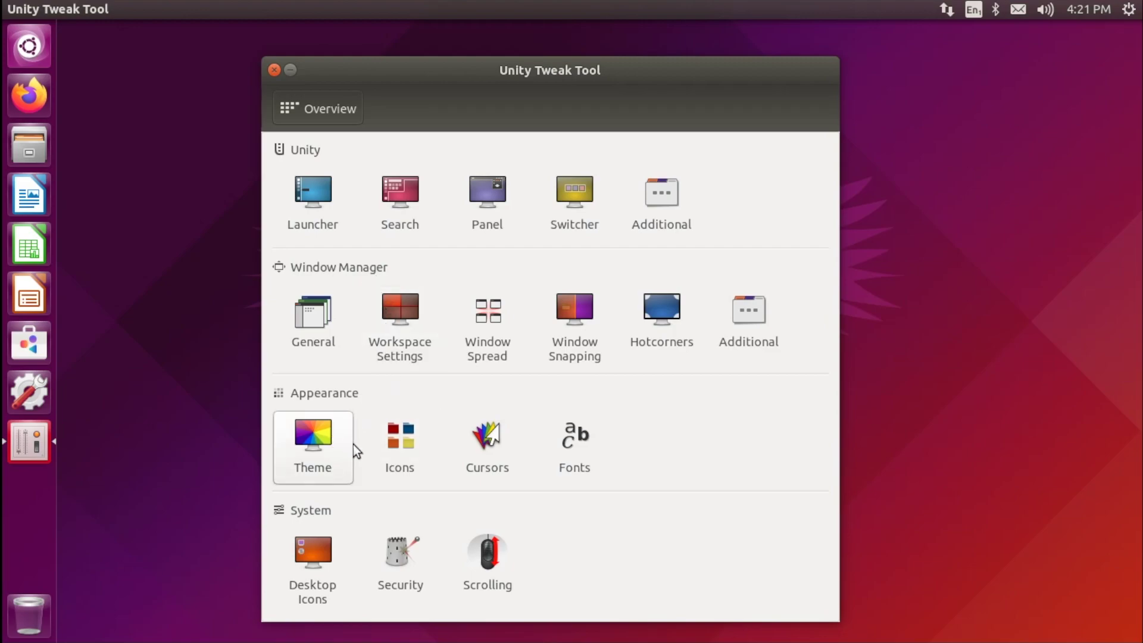
{"action": "left_click", "coordinate": [334, 459]}
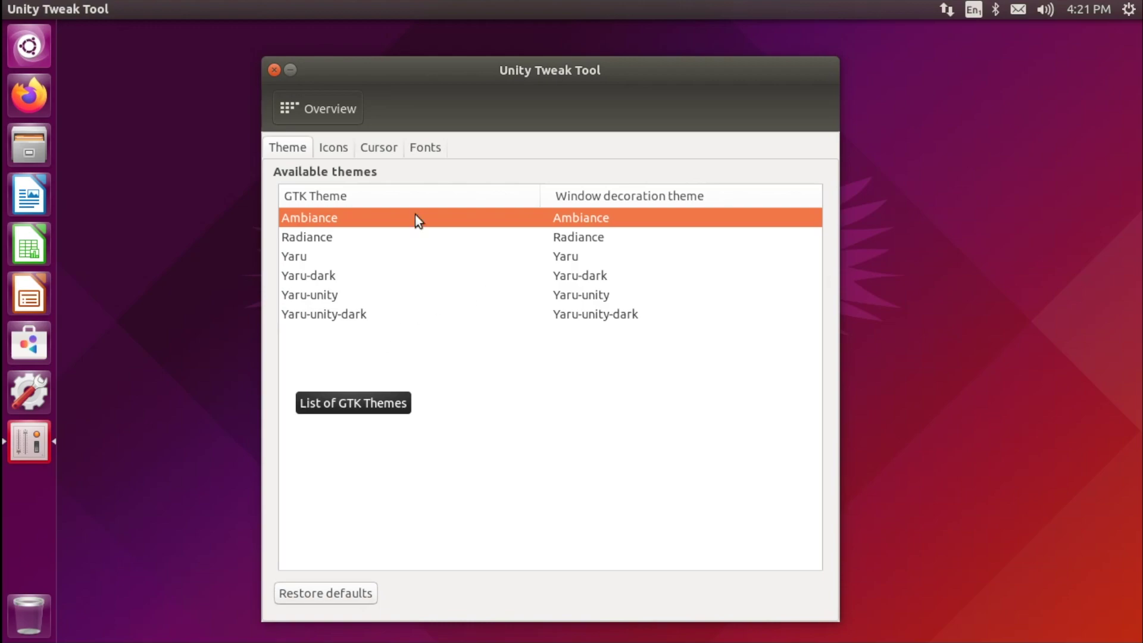
{"action": "left_click", "coordinate": [385, 314]}
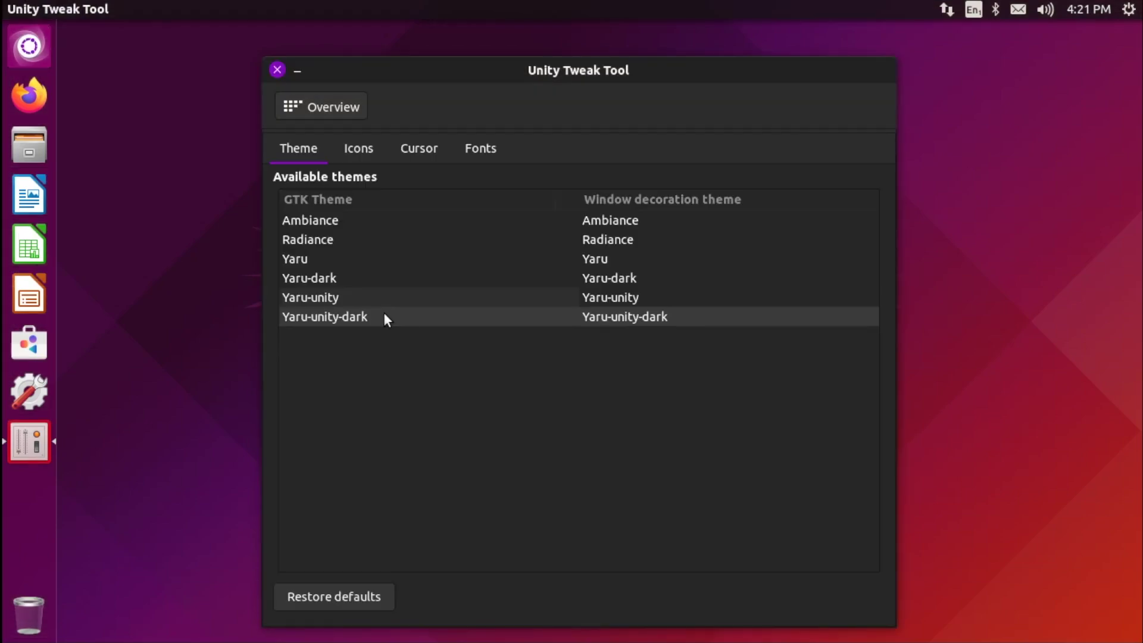
{"action": "left_click", "coordinate": [359, 147]}
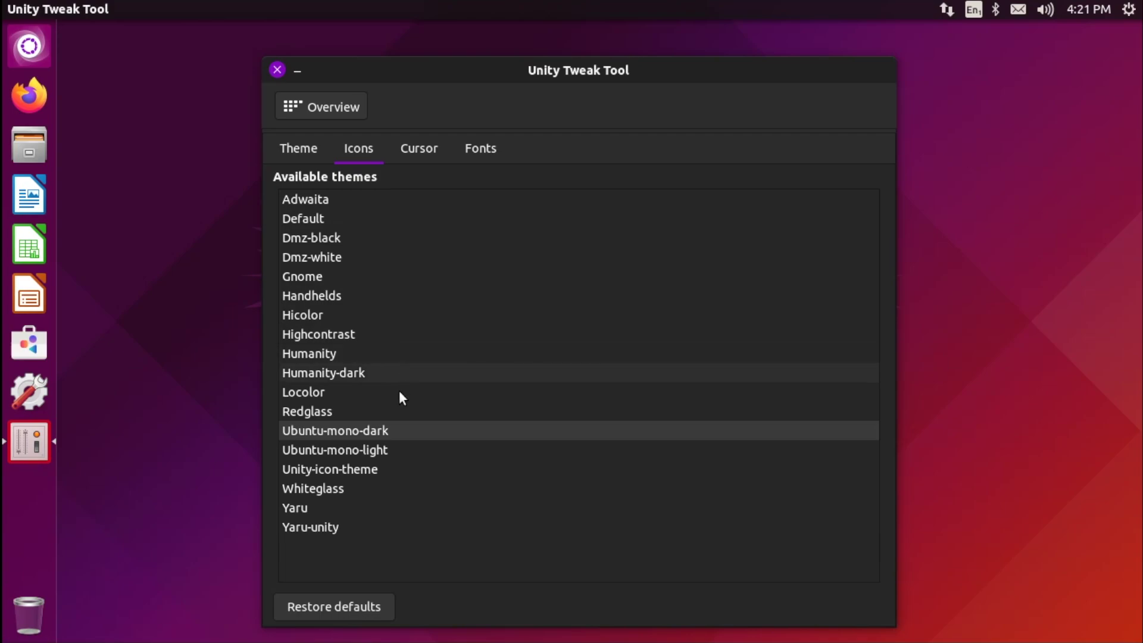
{"action": "left_click", "coordinate": [361, 527]}
{"action": "left_click", "coordinate": [418, 149]}
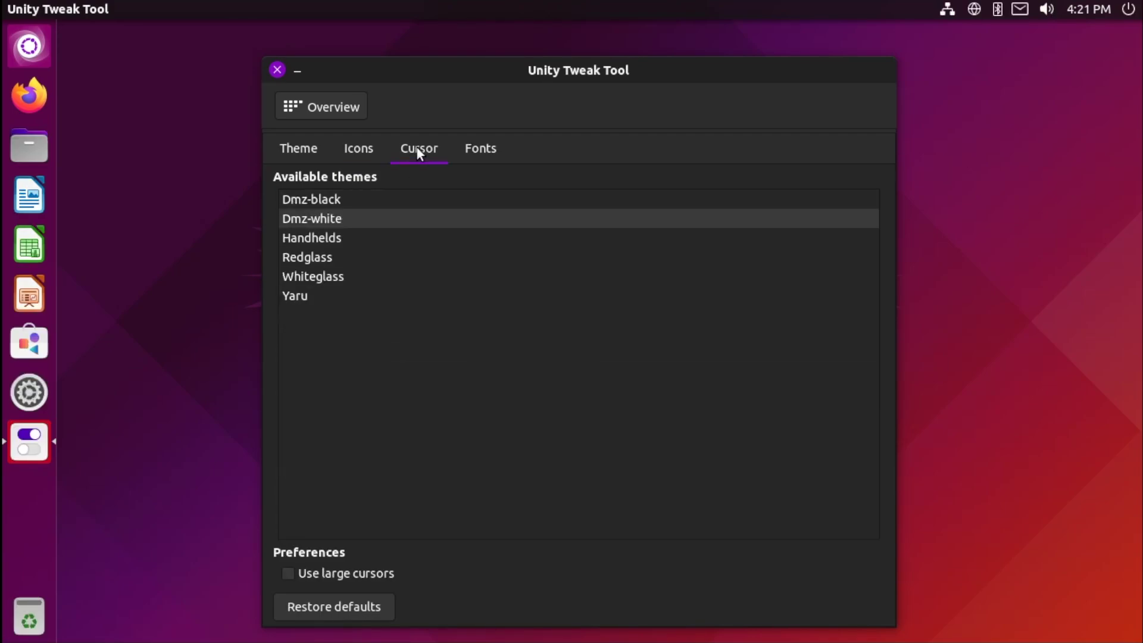
{"action": "left_click", "coordinate": [393, 295]}
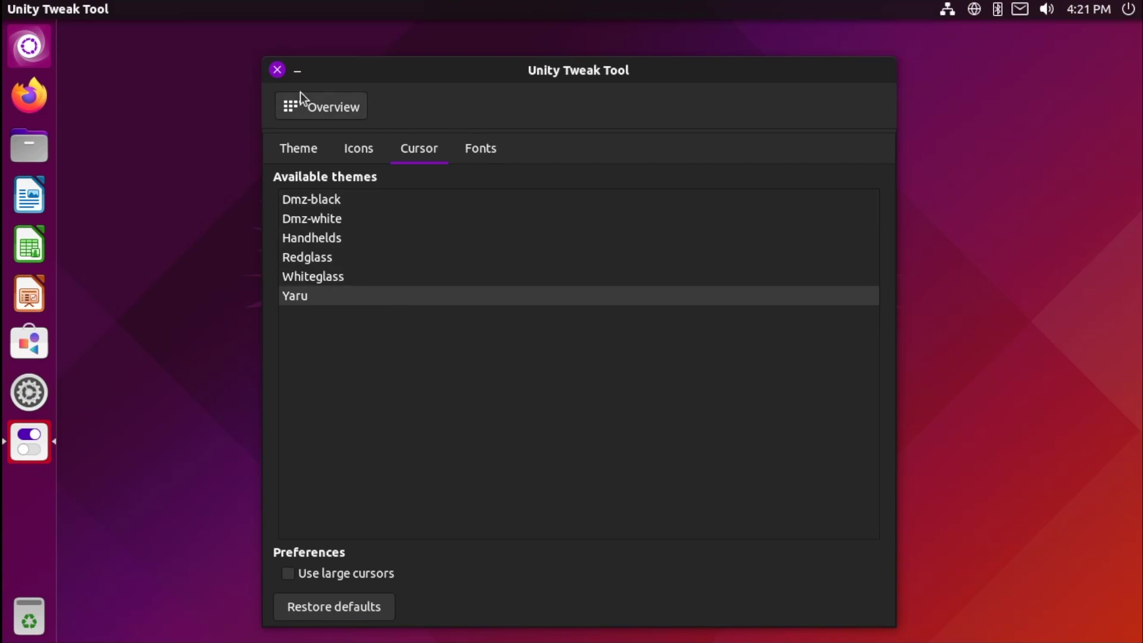
{"action": "left_click", "coordinate": [321, 107]}
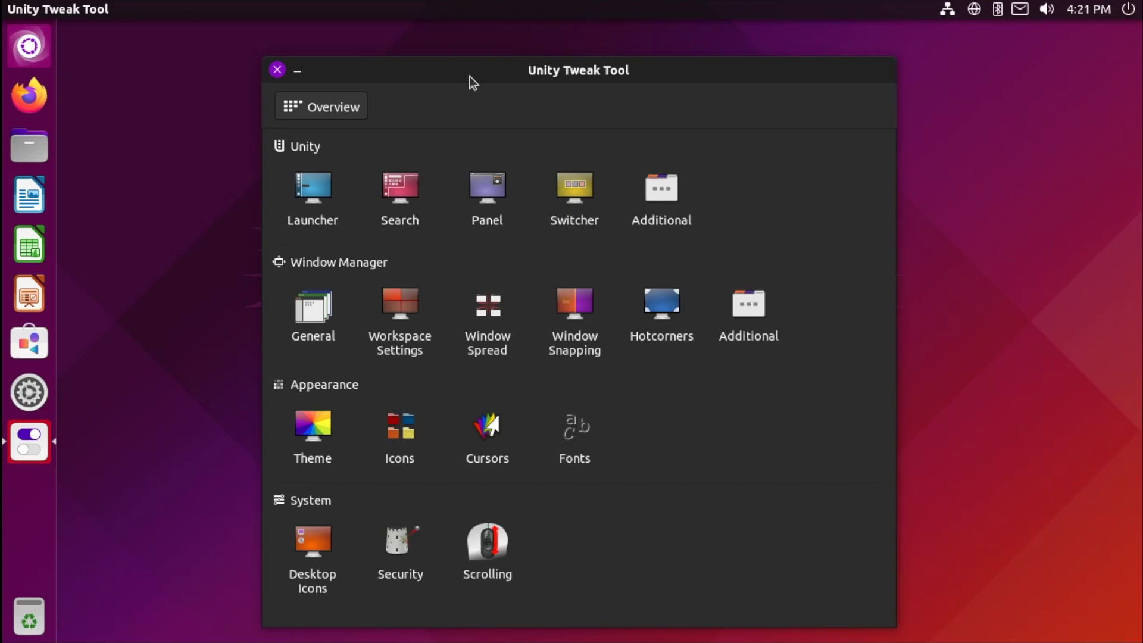
{"action": "left_click", "coordinate": [276, 71]}
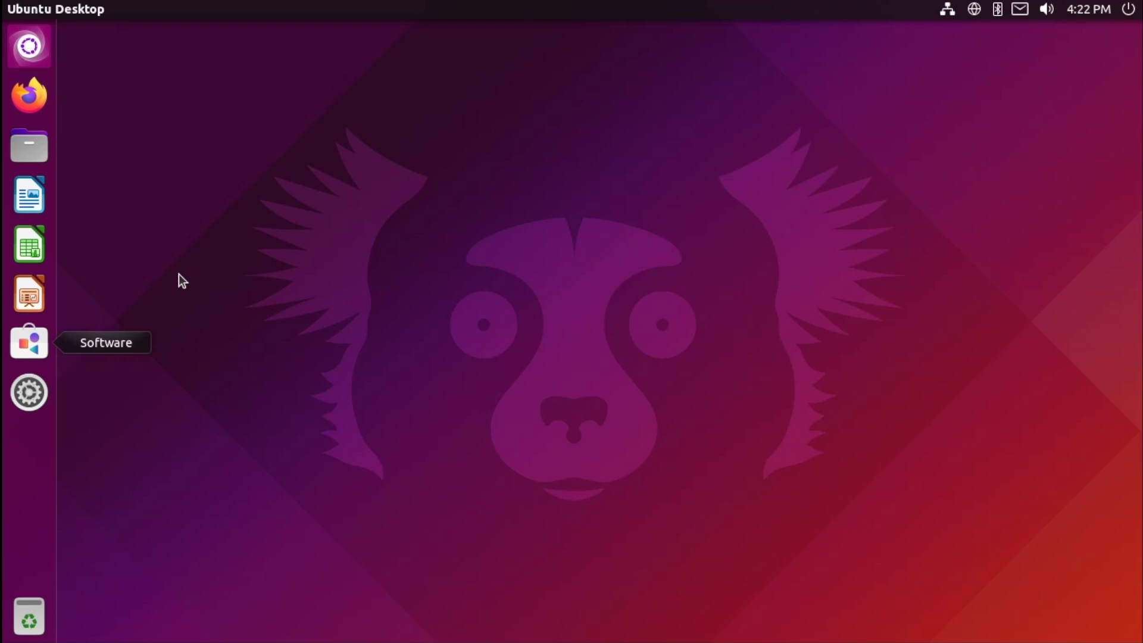
Step: Check System Settings briefly, close it, and launch Firefox from the launcher
{"action": "left_click", "coordinate": [34, 405]}
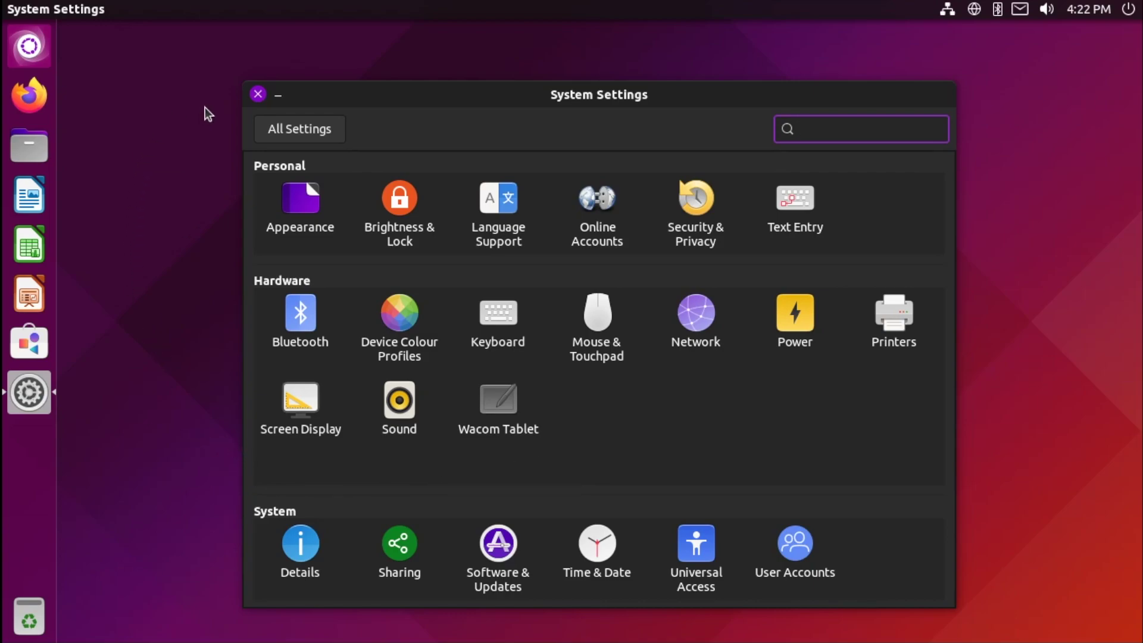
{"action": "left_click", "coordinate": [264, 93]}
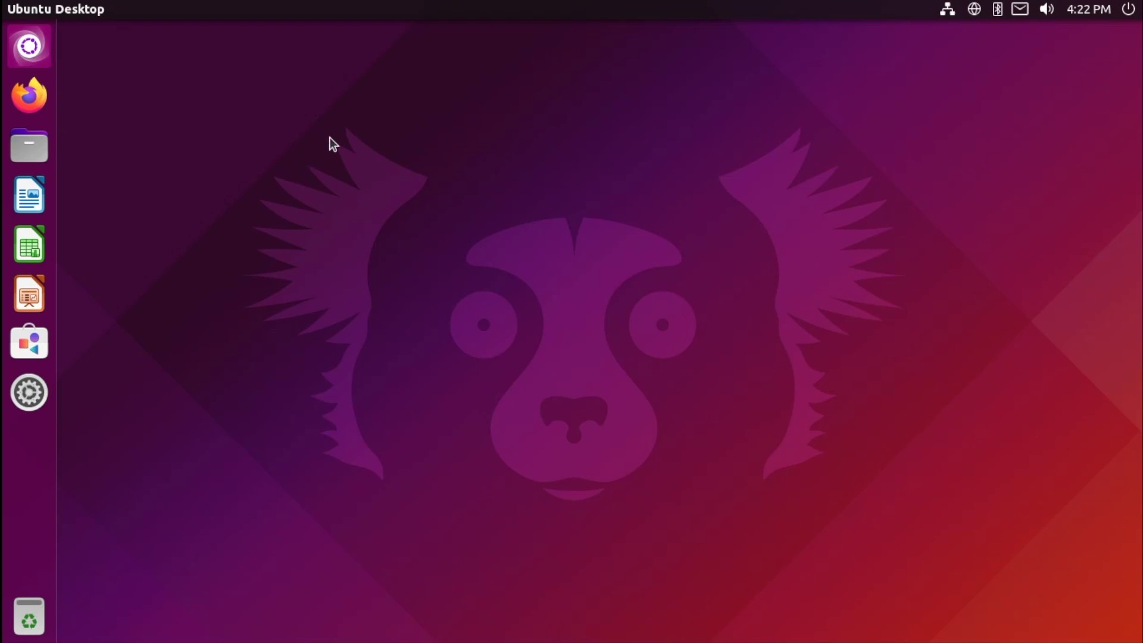
{"action": "left_click", "coordinate": [31, 97]}
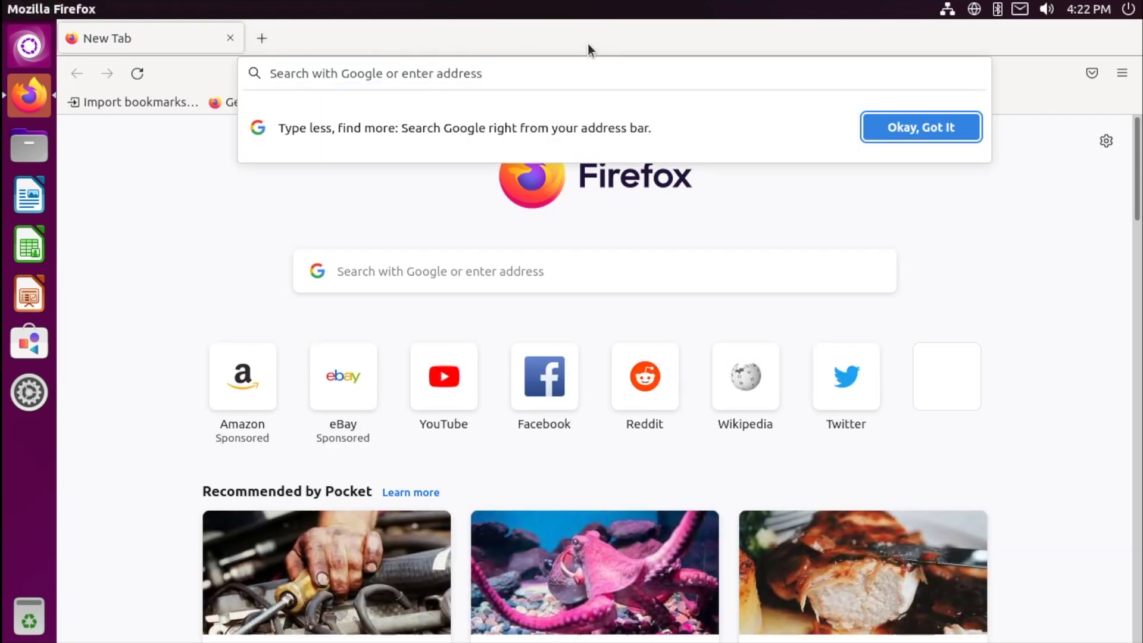
{"action": "left_click", "coordinate": [1120, 80]}
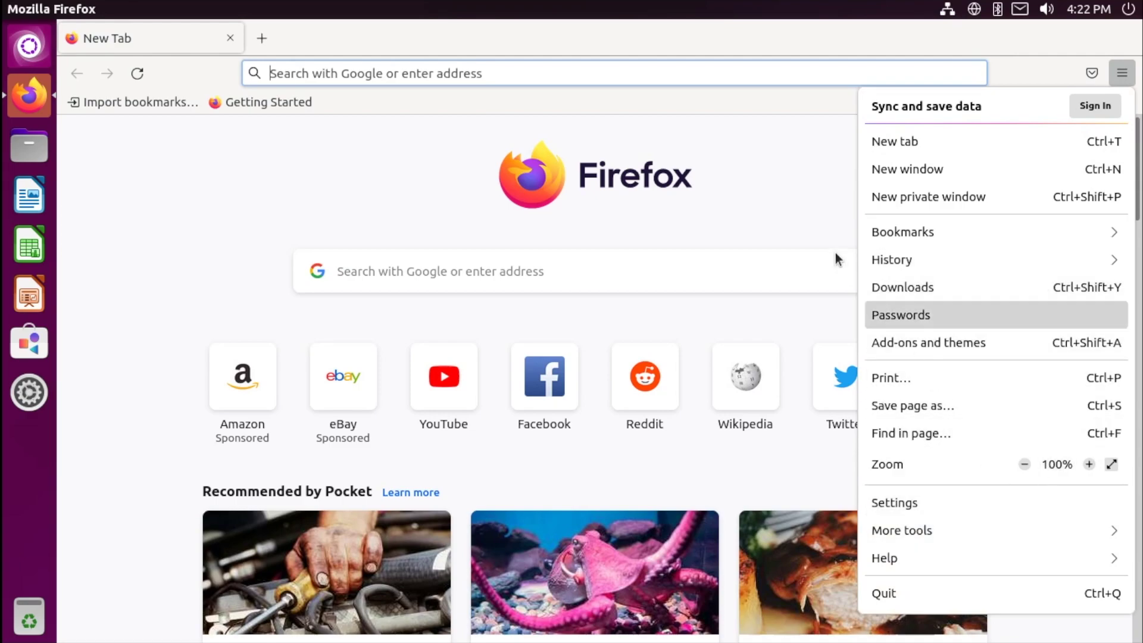
{"action": "left_click", "coordinate": [782, 188]}
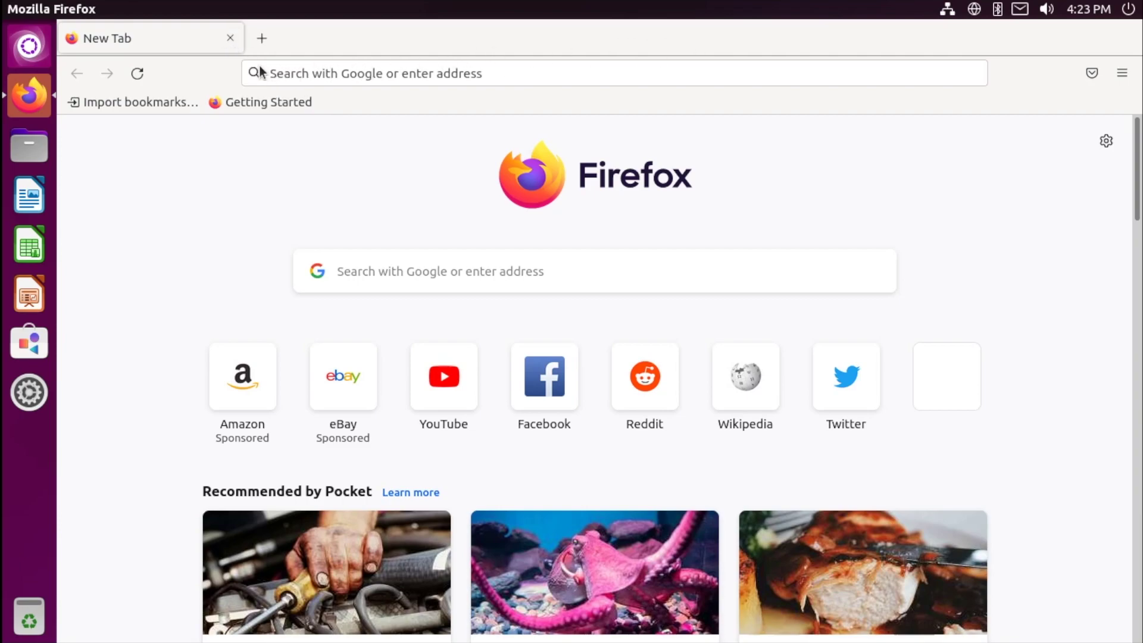
{"action": "left_click", "coordinate": [230, 38]}
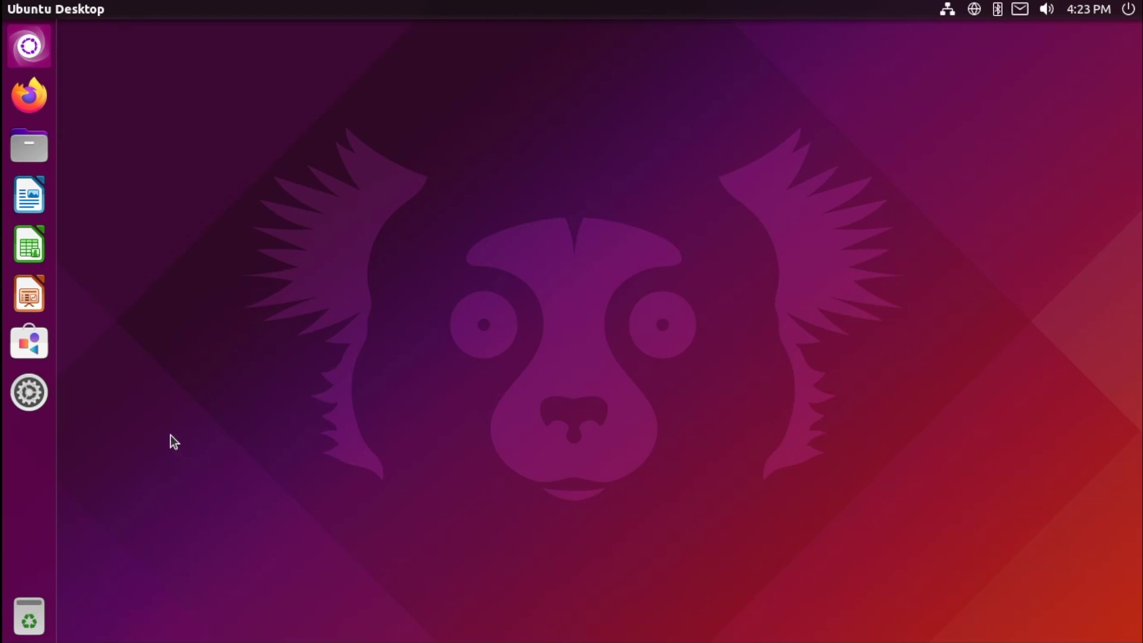
{"action": "left_click", "coordinate": [28, 48]}
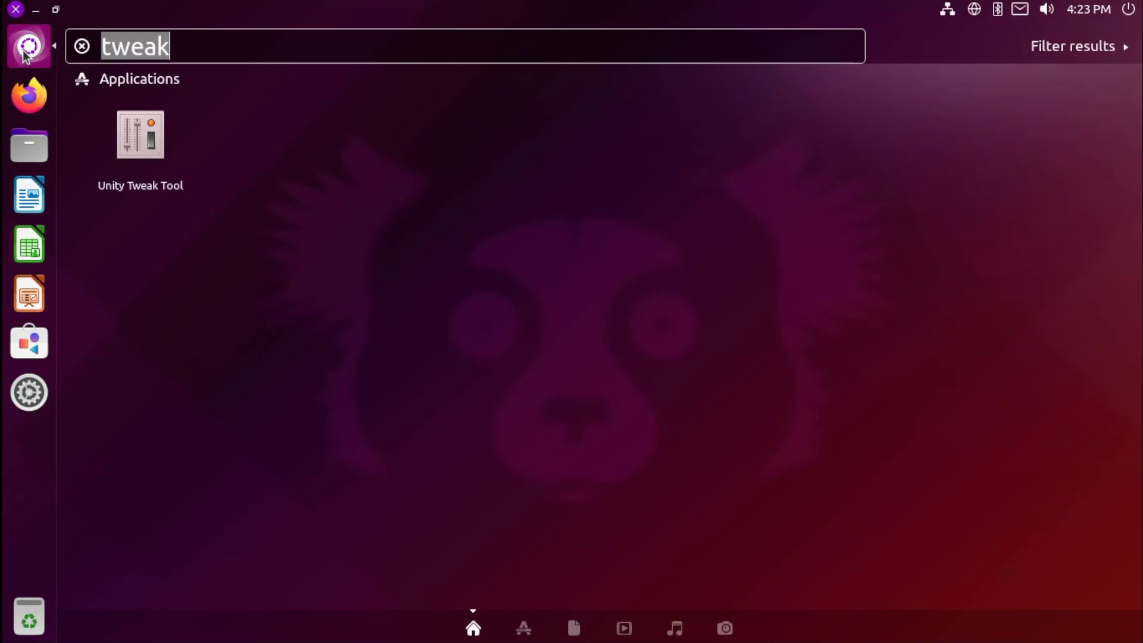
Step: Search the Dash for 'update', start Software Updater, and move its dialogs aside while it checks
{"action": "type", "text": "update"}
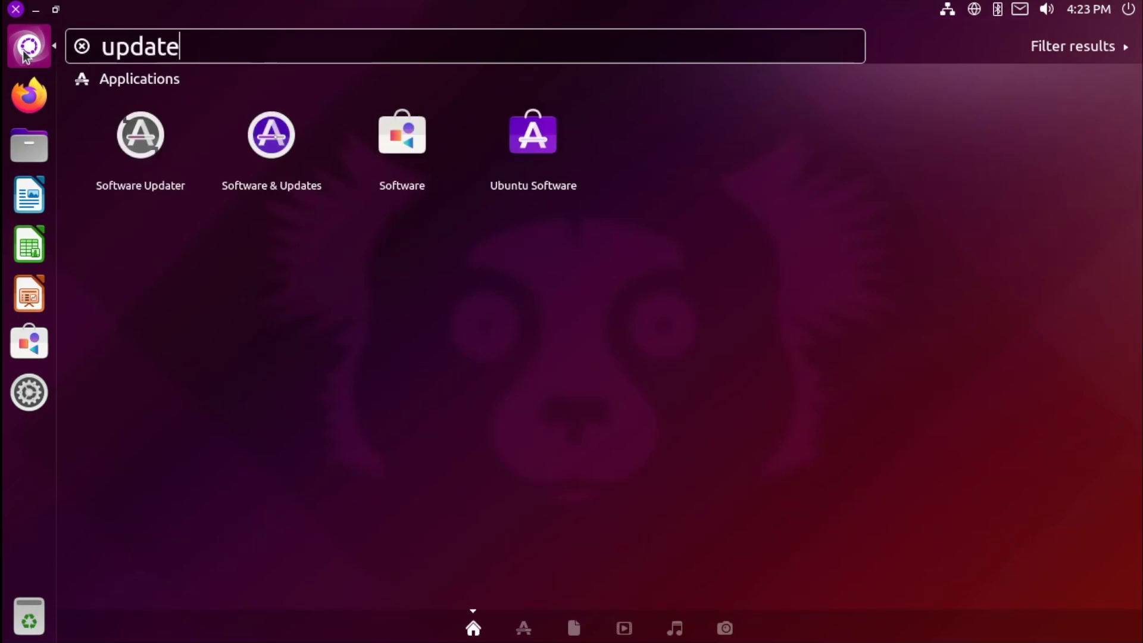
{"action": "left_click", "coordinate": [107, 143]}
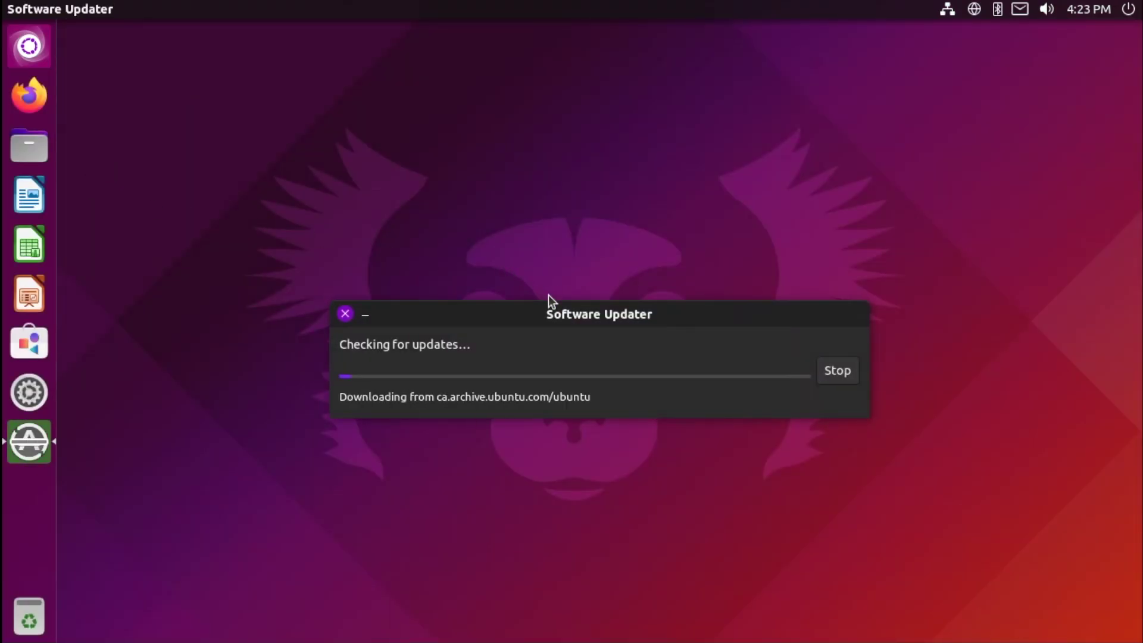
{"action": "left_click_drag", "start_coordinate": [549, 317], "coordinate": [483, 251]}
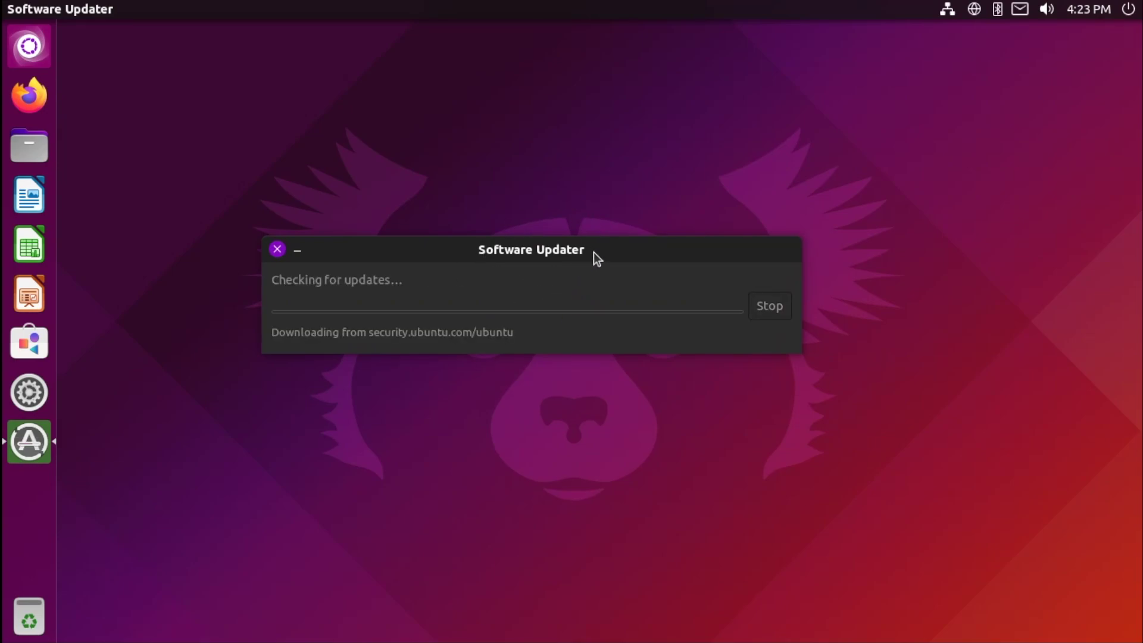
{"action": "left_click_drag", "start_coordinate": [594, 252], "coordinate": [649, 216]}
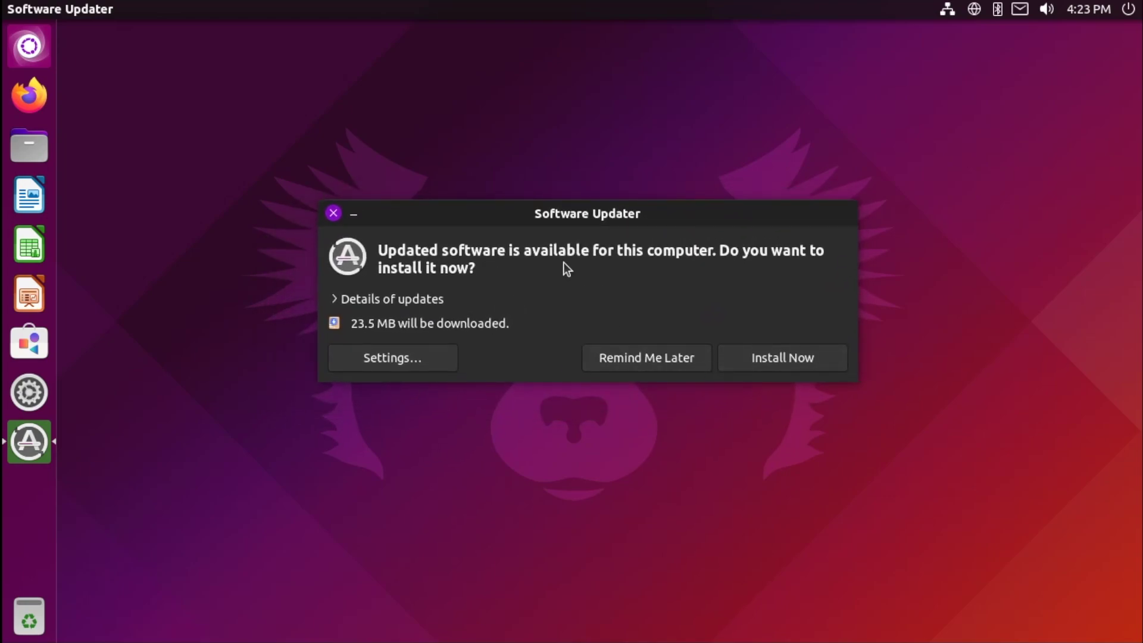
{"action": "left_click_drag", "start_coordinate": [574, 220], "coordinate": [873, 451]}
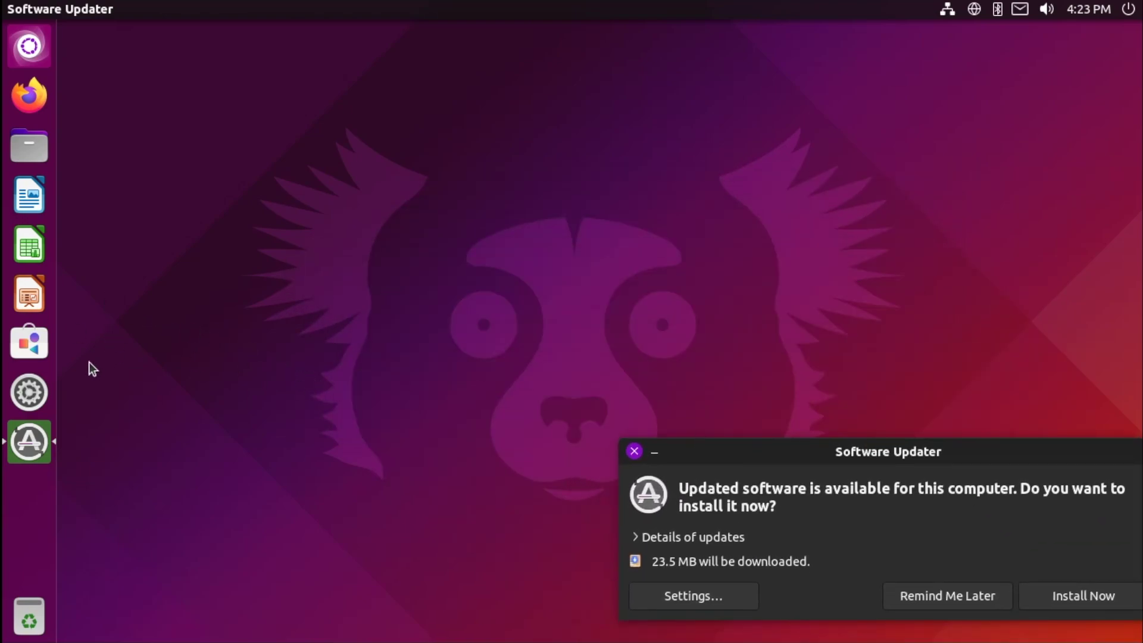
{"action": "left_click", "coordinate": [27, 353]}
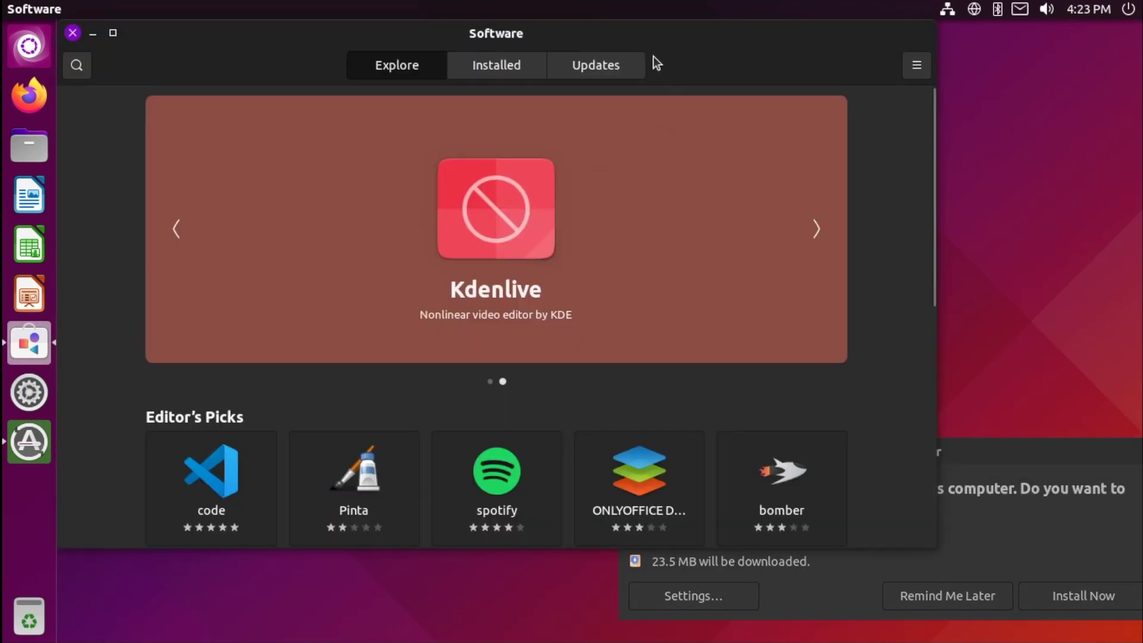
Step: Show the Ubuntu Software Updates page and switch between it and the Software Updater prompt
{"action": "left_click", "coordinate": [619, 69]}
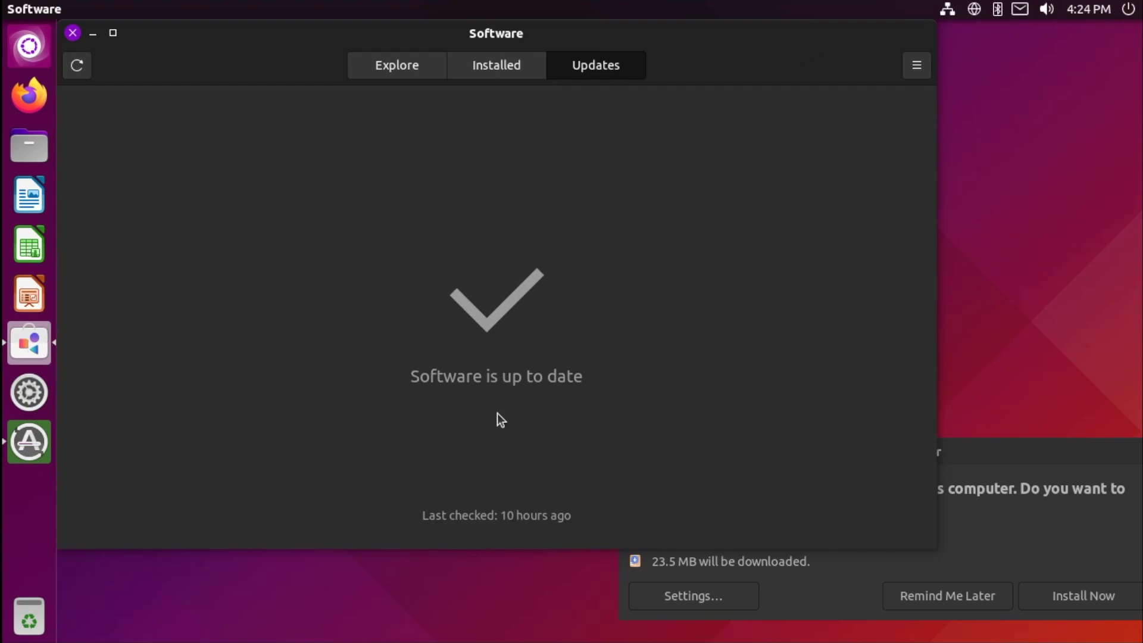
{"action": "left_click", "coordinate": [1011, 467]}
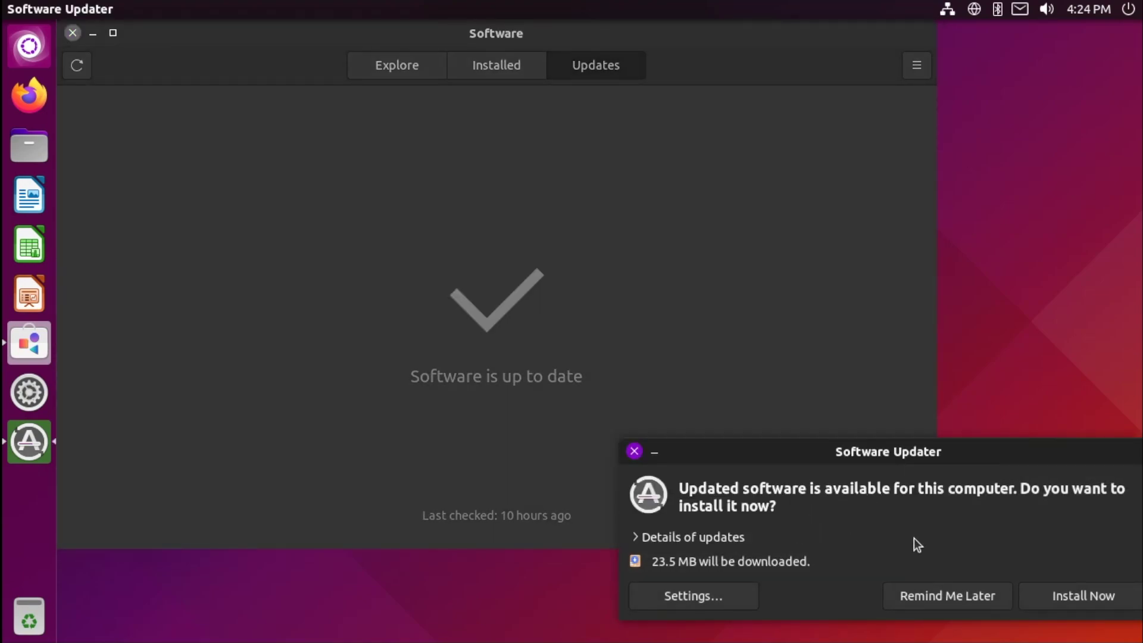
{"action": "left_click", "coordinate": [727, 334]}
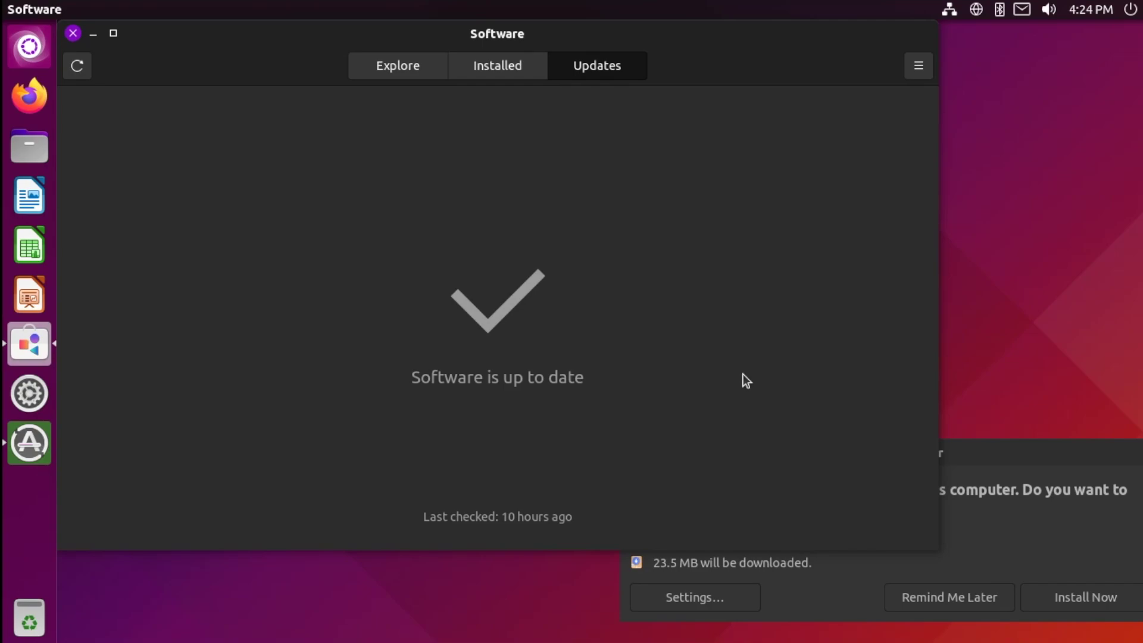
{"action": "left_click_drag", "start_coordinate": [1019, 451], "coordinate": [977, 475]}
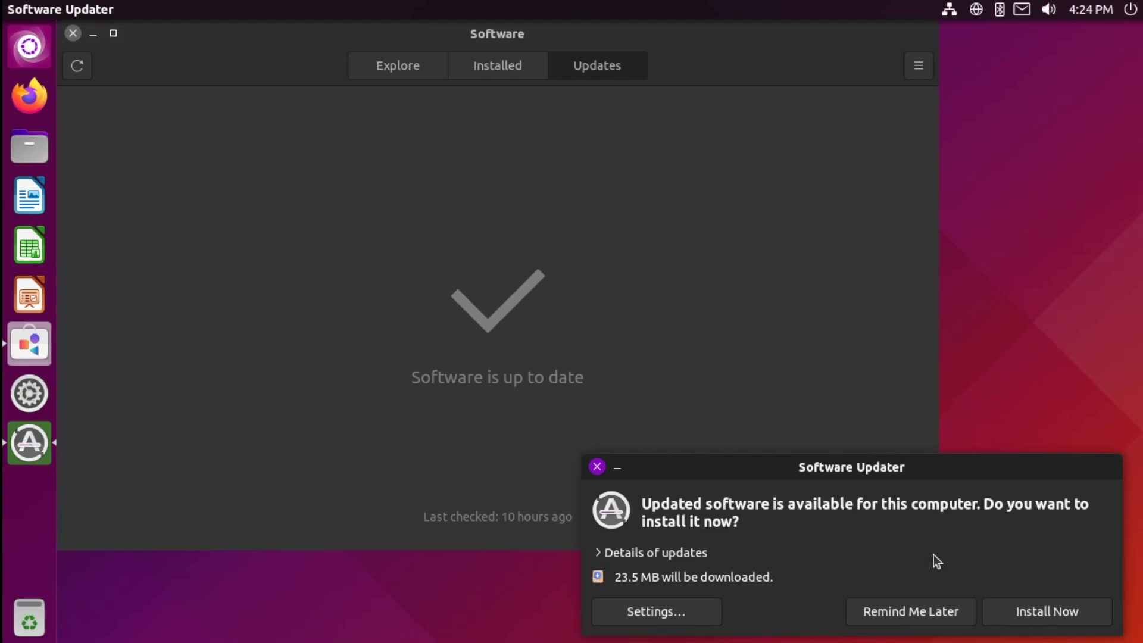
{"action": "left_click", "coordinate": [735, 346]}
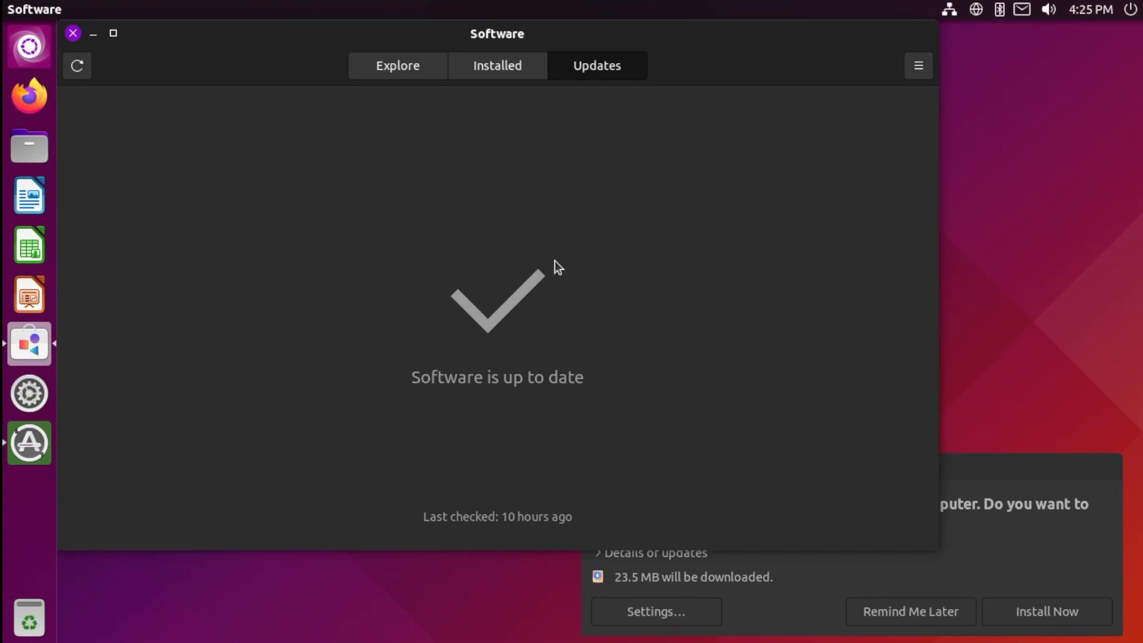
Step: Alternate between Ubuntu Software and the Software Updater prompt, then dismiss the prompt without installing
{"action": "left_click", "coordinate": [1015, 462]}
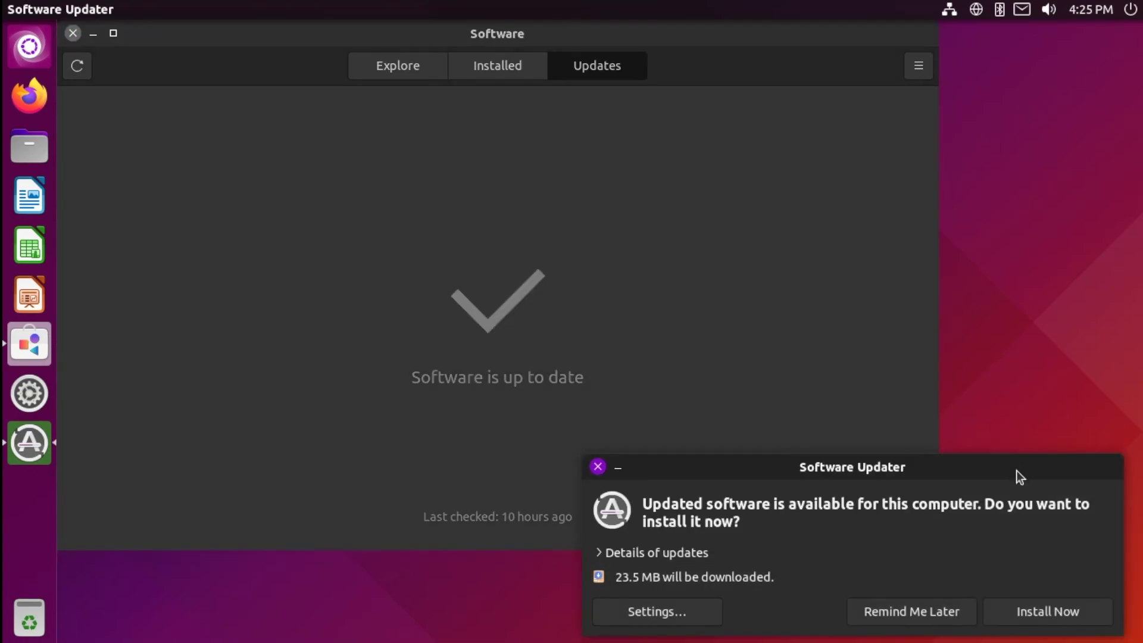
{"action": "left_click", "coordinate": [663, 267]}
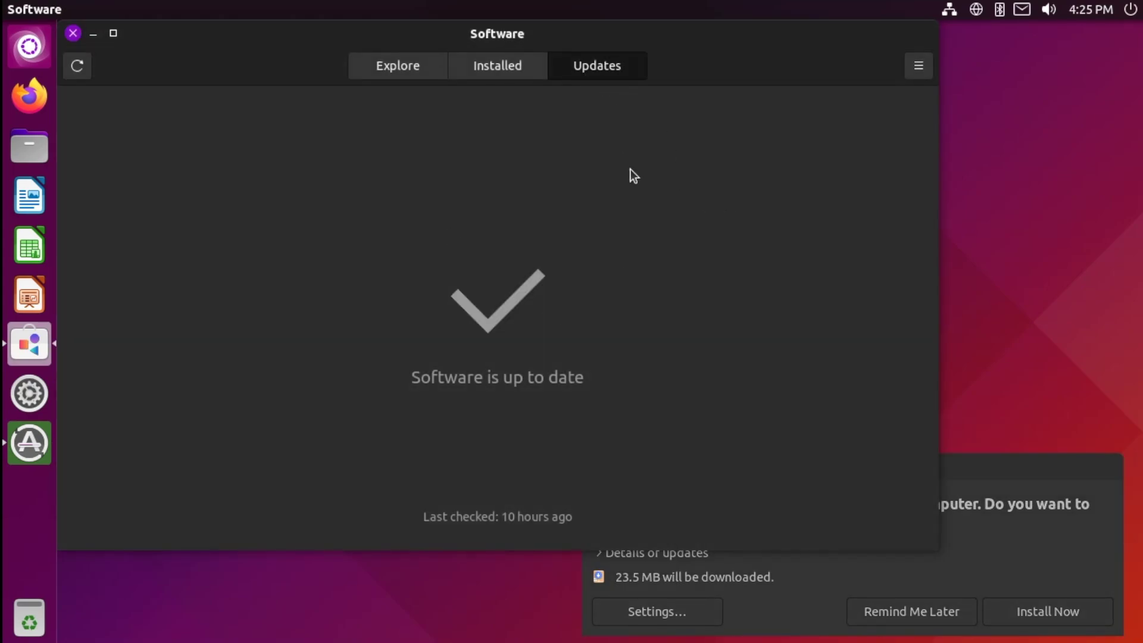
{"action": "left_click", "coordinate": [1037, 487]}
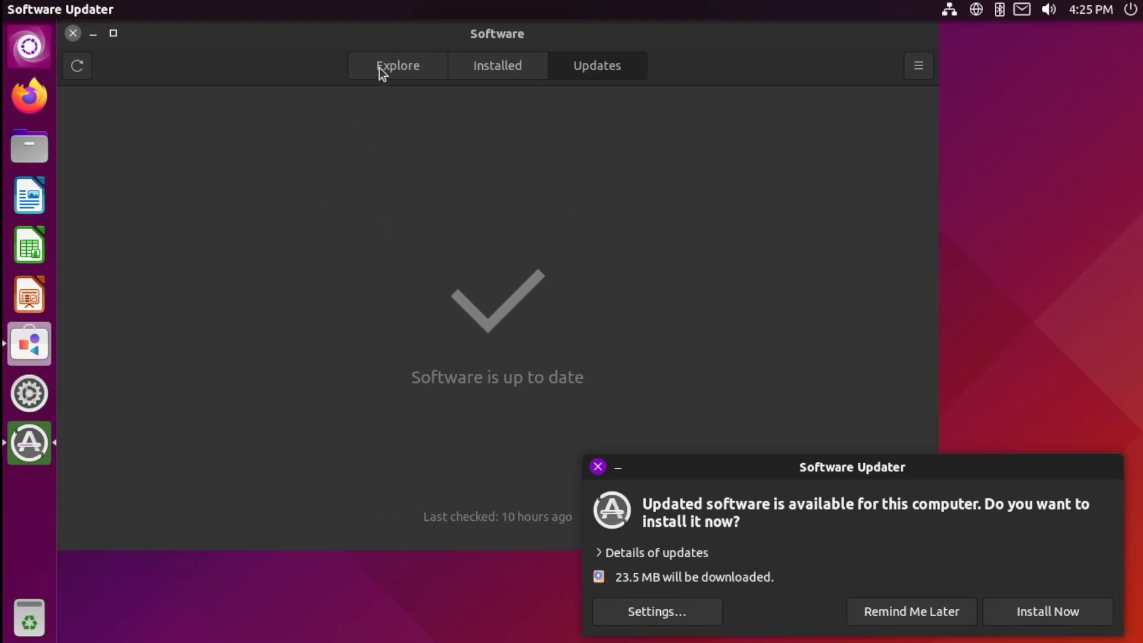
{"action": "left_click", "coordinate": [571, 84]}
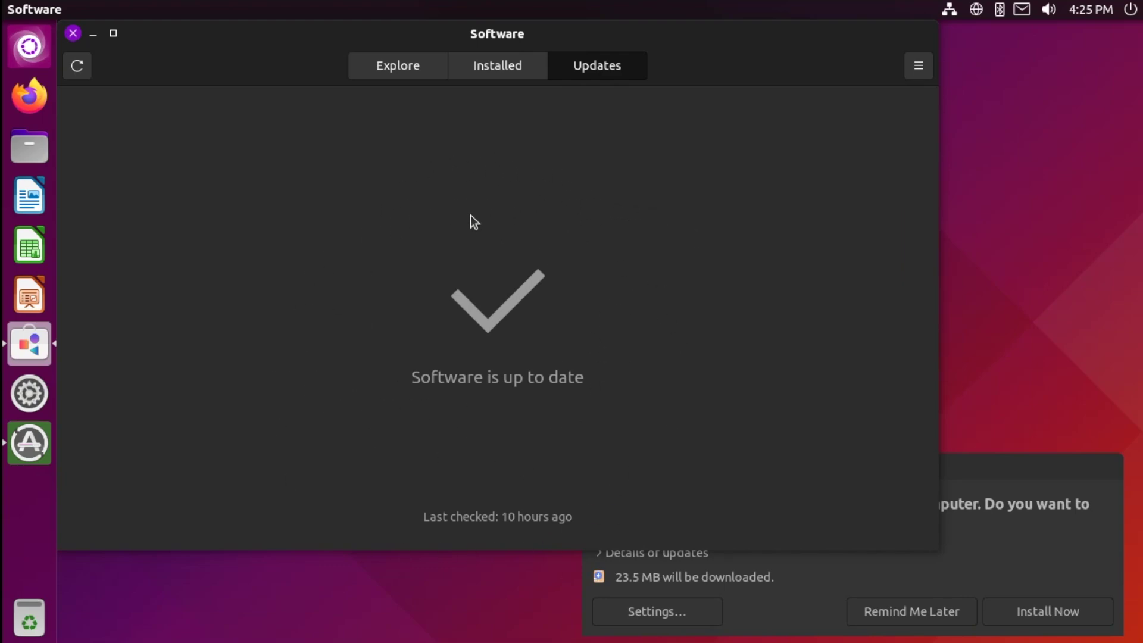
{"action": "left_click", "coordinate": [981, 487]}
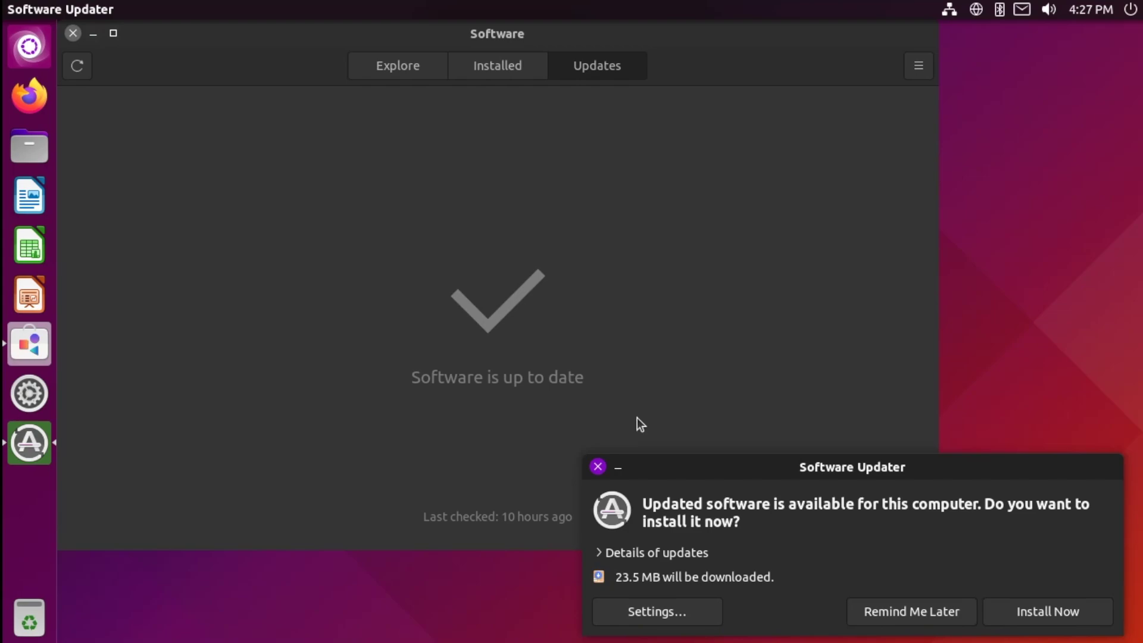
{"action": "left_click", "coordinate": [597, 469]}
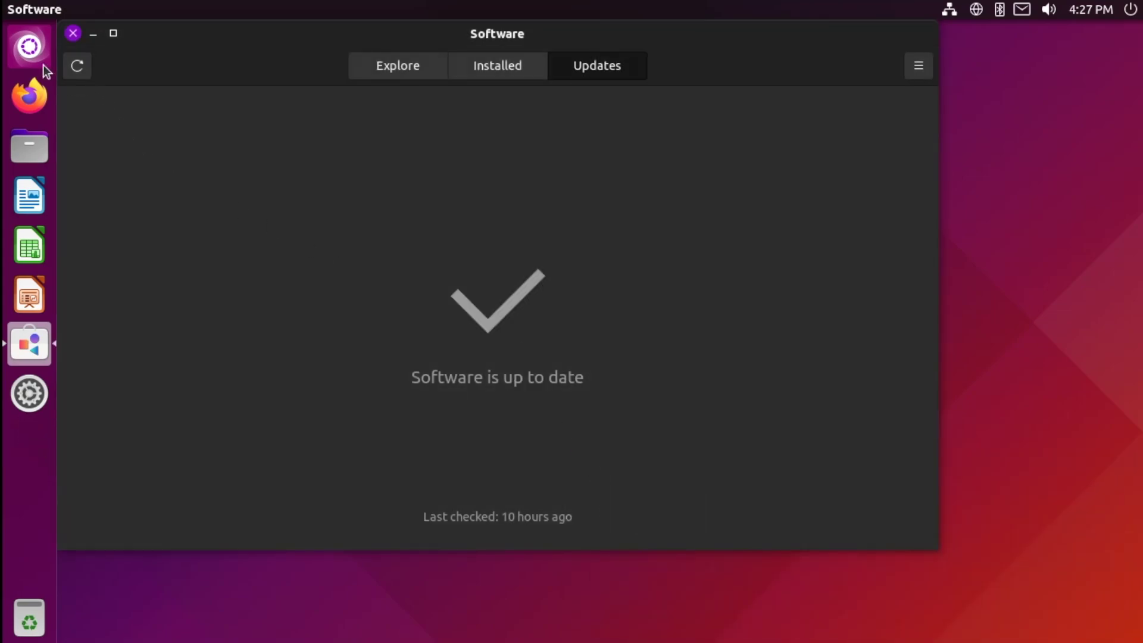
Step: Close the Ubuntu Software window
{"action": "left_click", "coordinate": [71, 34]}
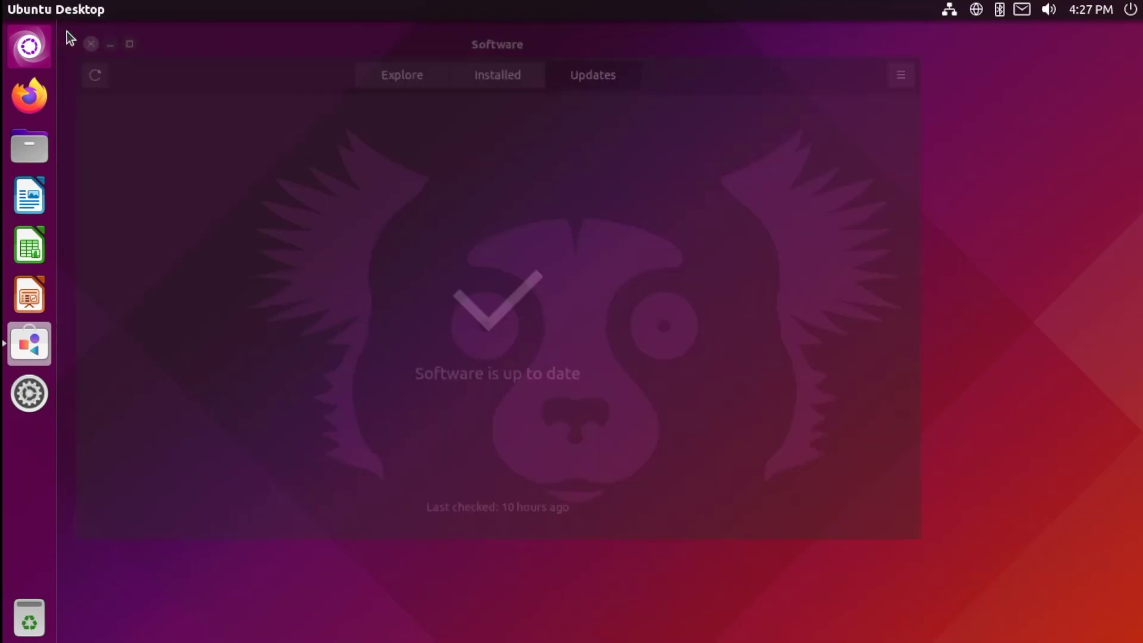